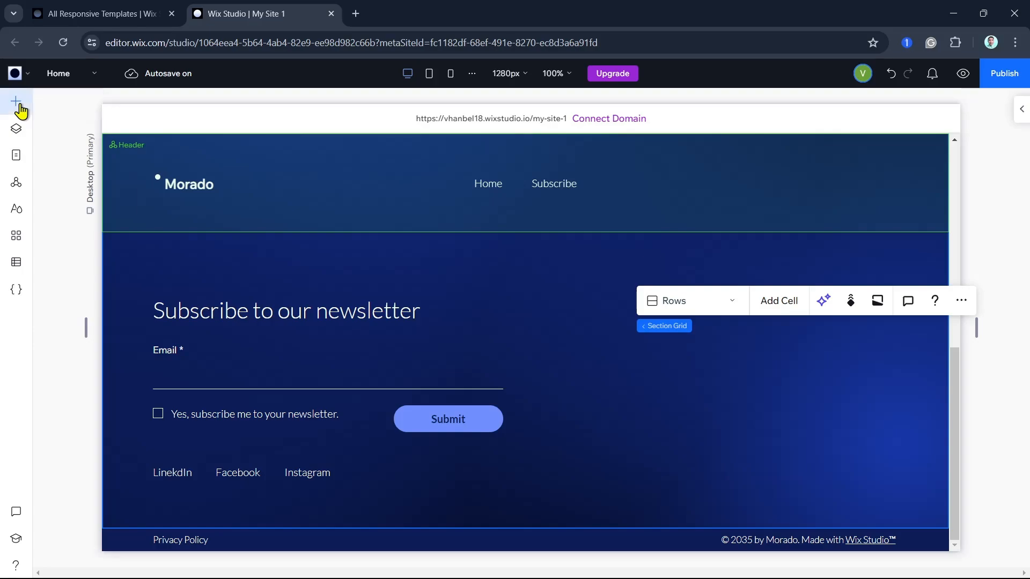
# Add a container element to the page's newsletter section
pyautogui.click(19, 107)
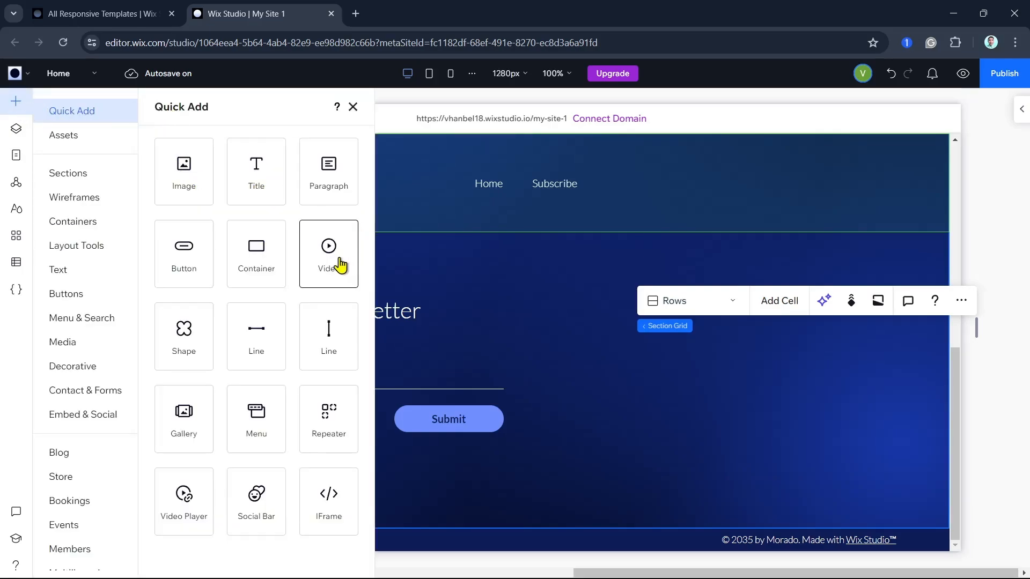
pyautogui.click(258, 283)
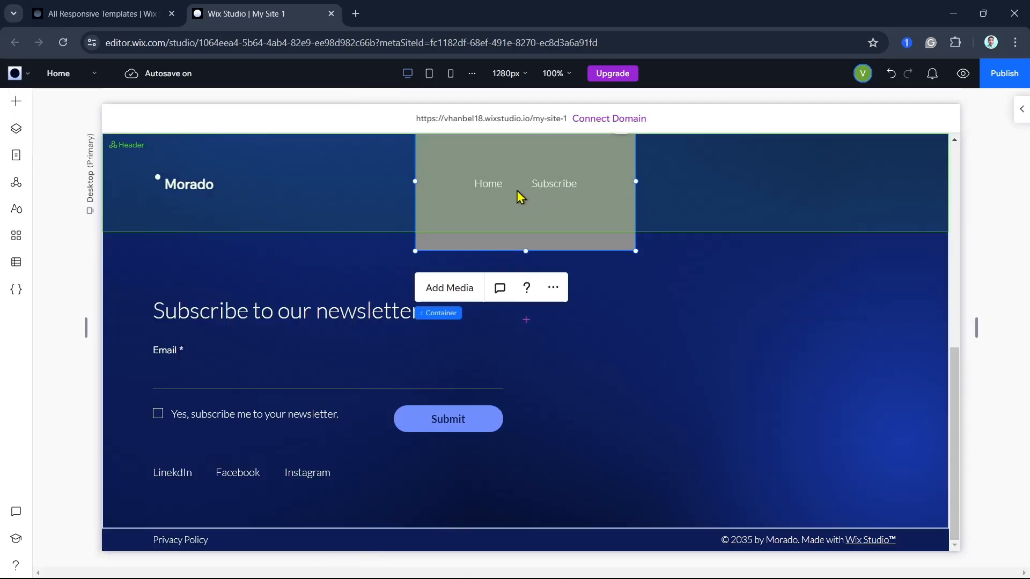
pyautogui.click(536, 216)
pyautogui.scroll(2, 634, 297)
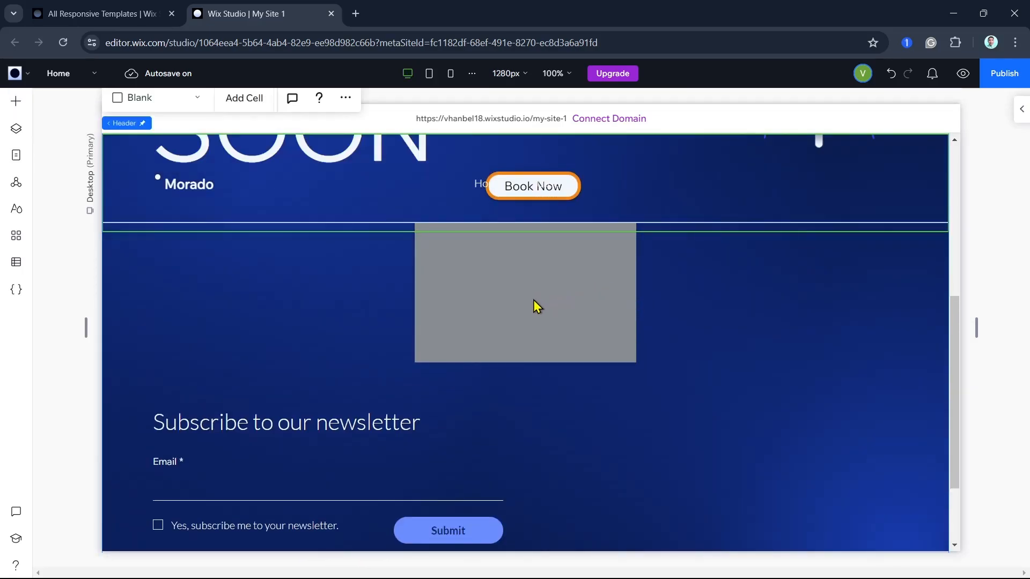
# Resize the container to about 470 × 298 px and place it beside the newsletter form at about X 714, Y 131
pyautogui.click(531, 300)
pyautogui.click(488, 298)
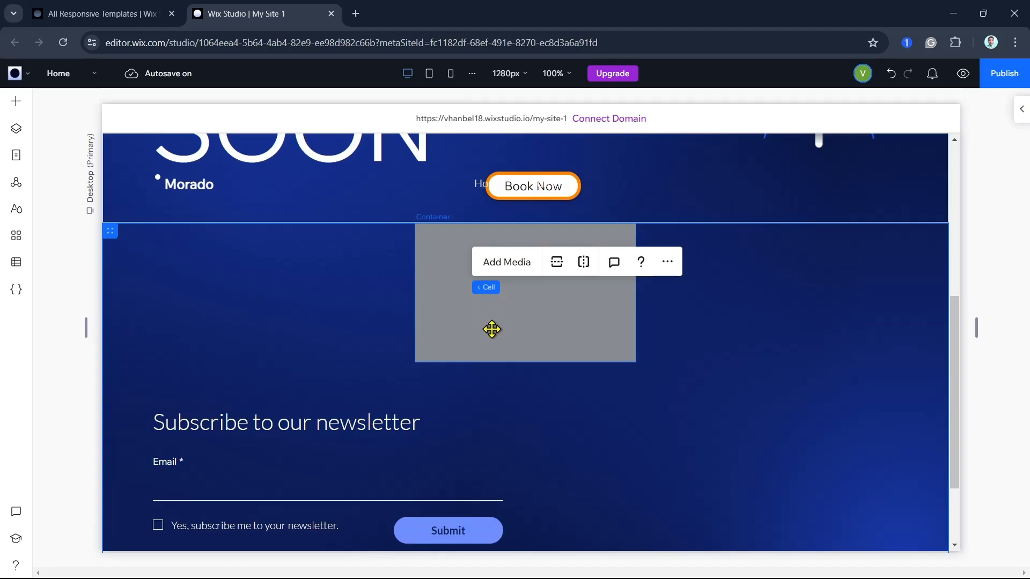
pyautogui.click(491, 329)
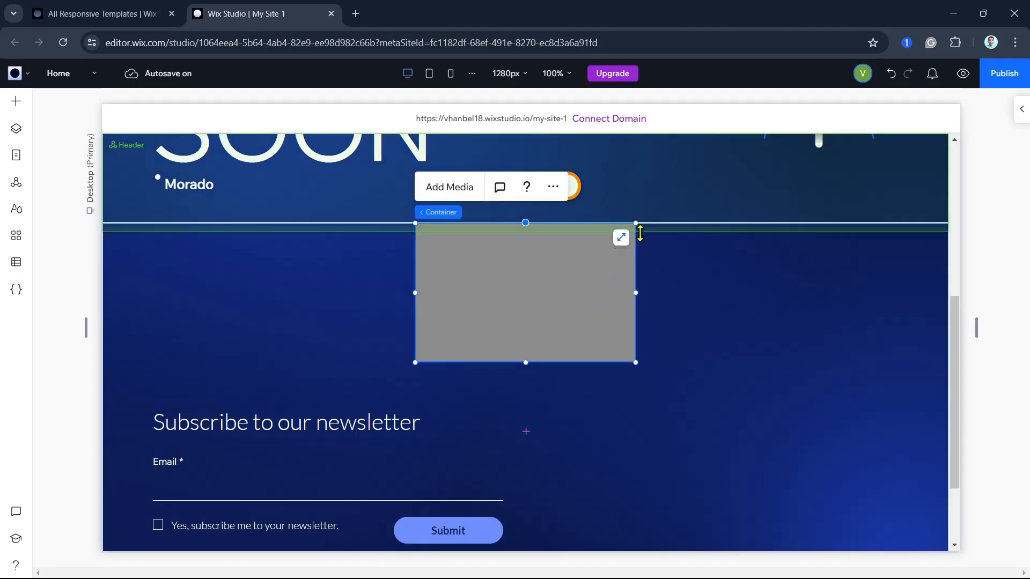
pyautogui.moveTo(635, 363); pyautogui.dragTo(765, 445)
pyautogui.moveTo(418, 222); pyautogui.dragTo(572, 323)
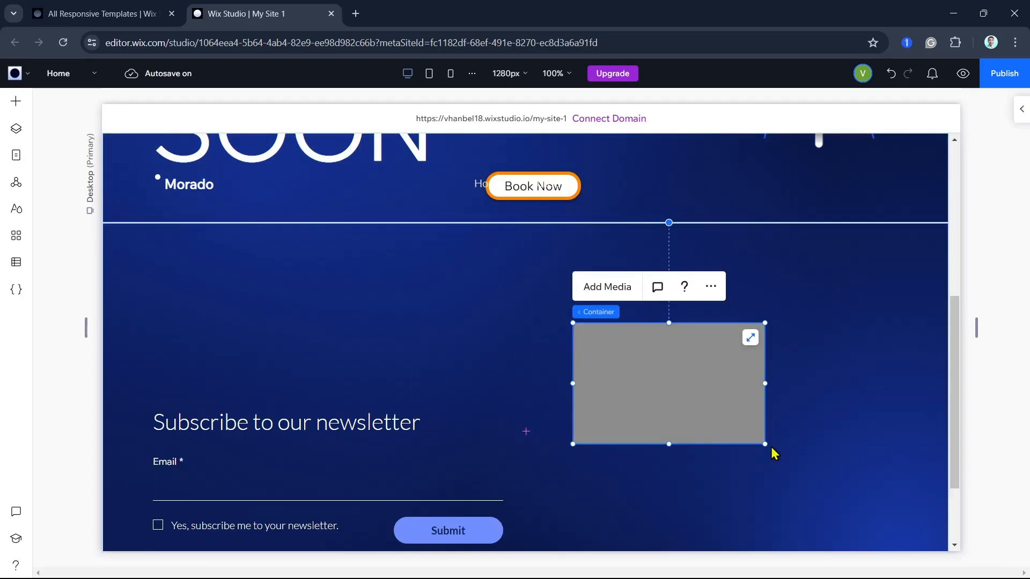
pyautogui.moveTo(771, 450); pyautogui.dragTo(861, 502)
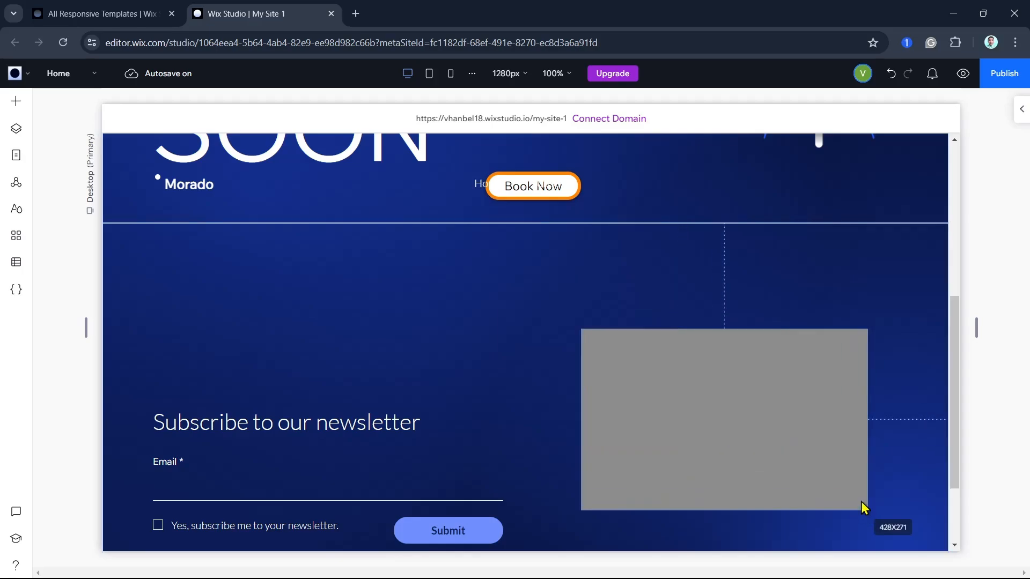
pyautogui.moveTo(867, 329); pyautogui.dragTo(895, 310)
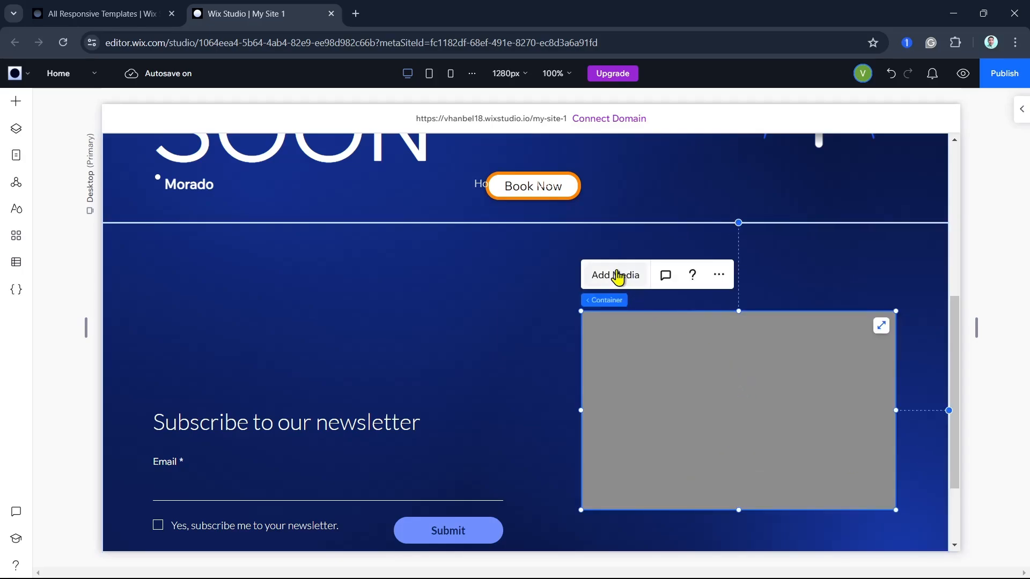
pyautogui.click(717, 278)
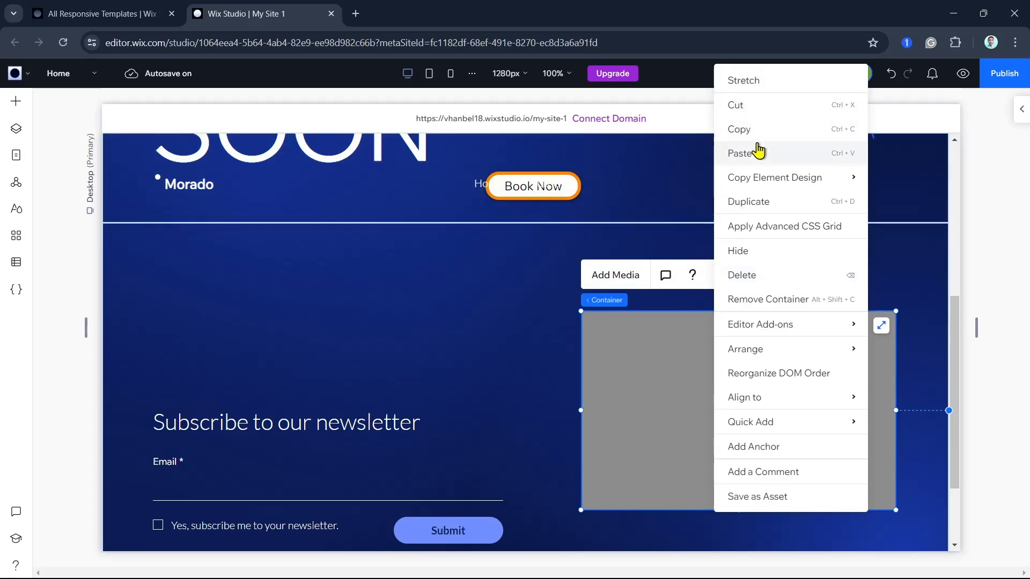
pyautogui.moveTo(767, 181)
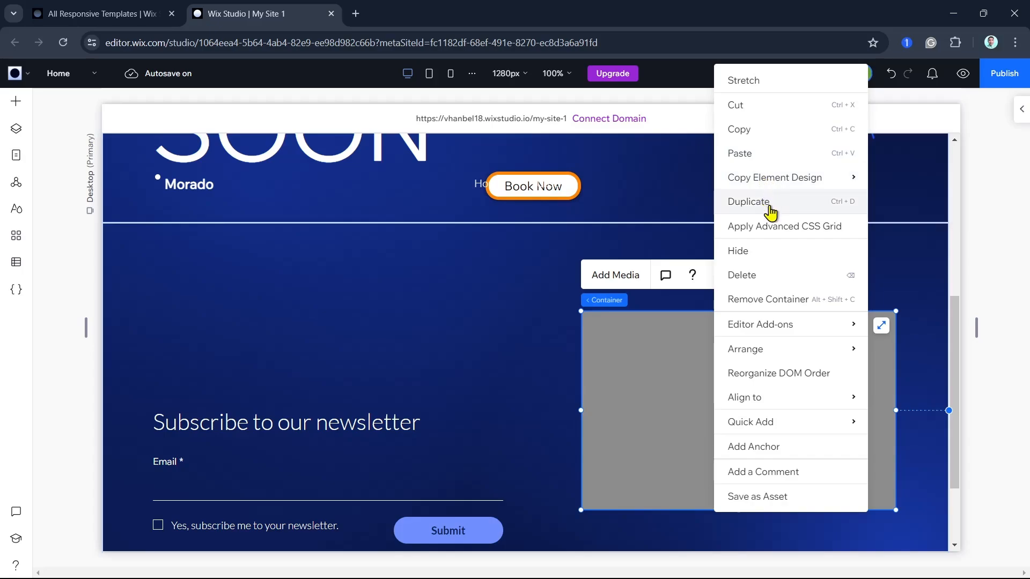
pyautogui.click(922, 212)
# Fill the container's background with the theme orange #FF8400 and set its fill opacity to 86%
pyautogui.click(1020, 115)
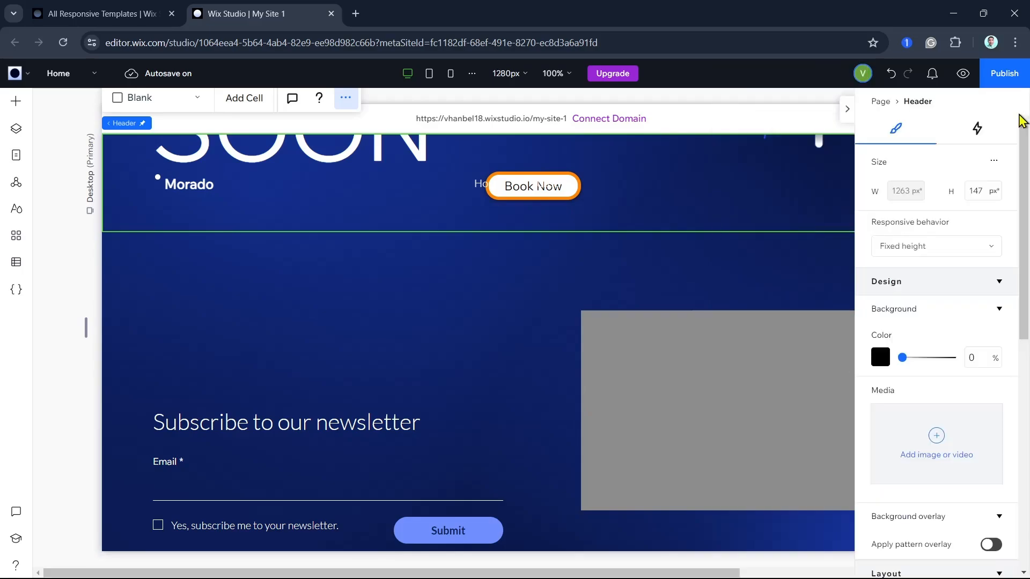
pyautogui.click(695, 447)
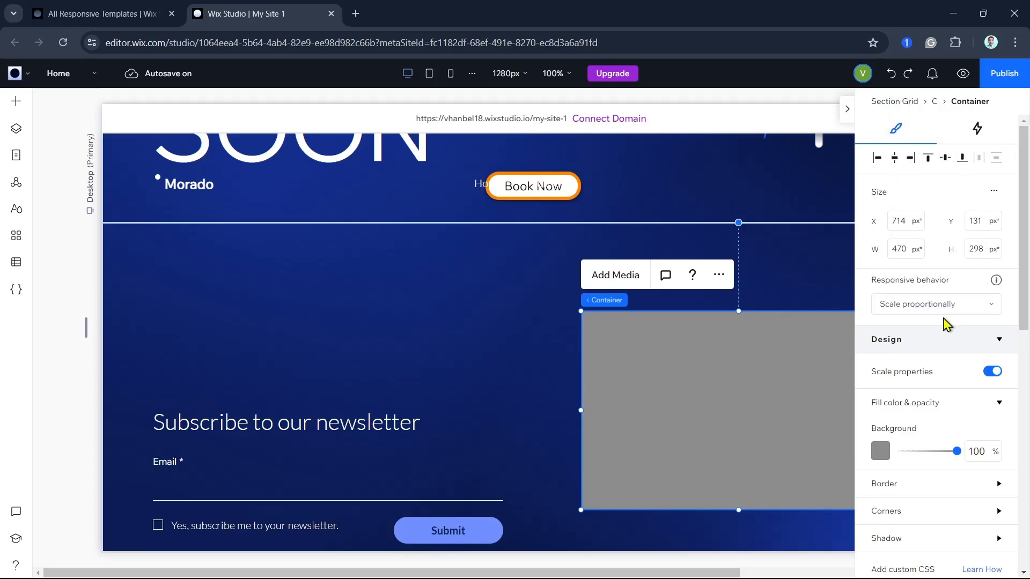
pyautogui.scroll(-2, 884, 354)
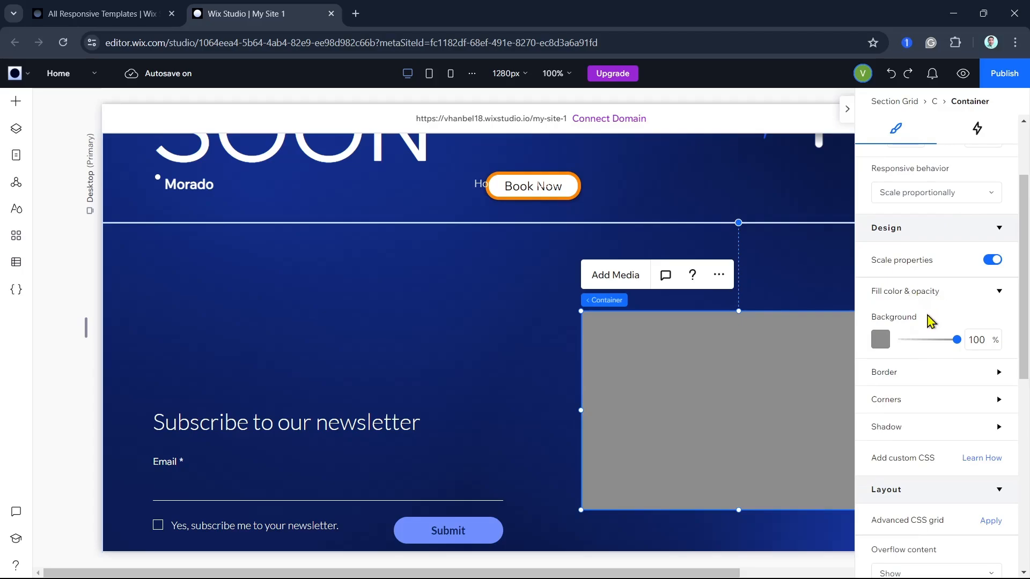
pyautogui.click(880, 340)
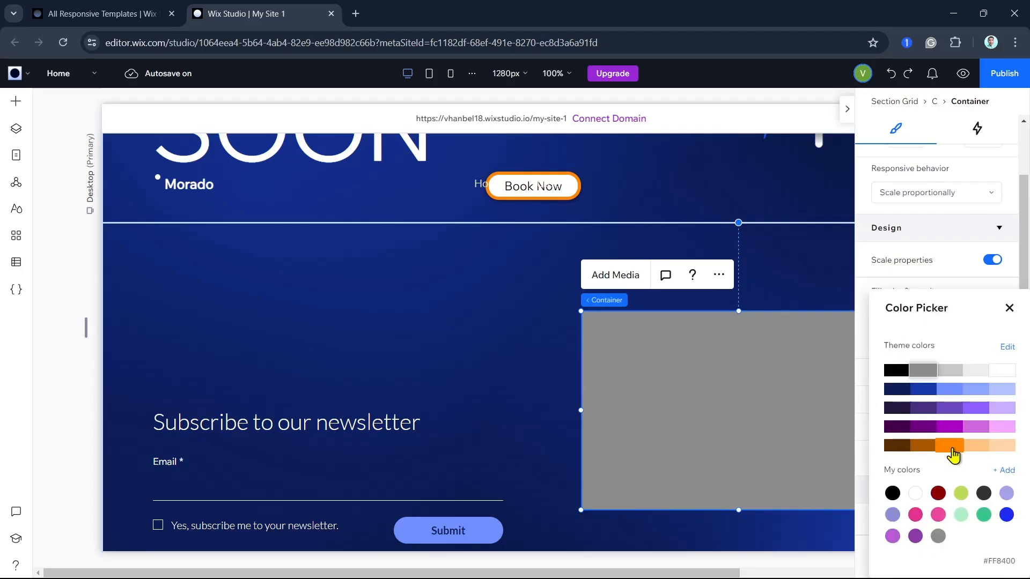
pyautogui.click(949, 445)
pyautogui.click(974, 446)
pyautogui.click(949, 446)
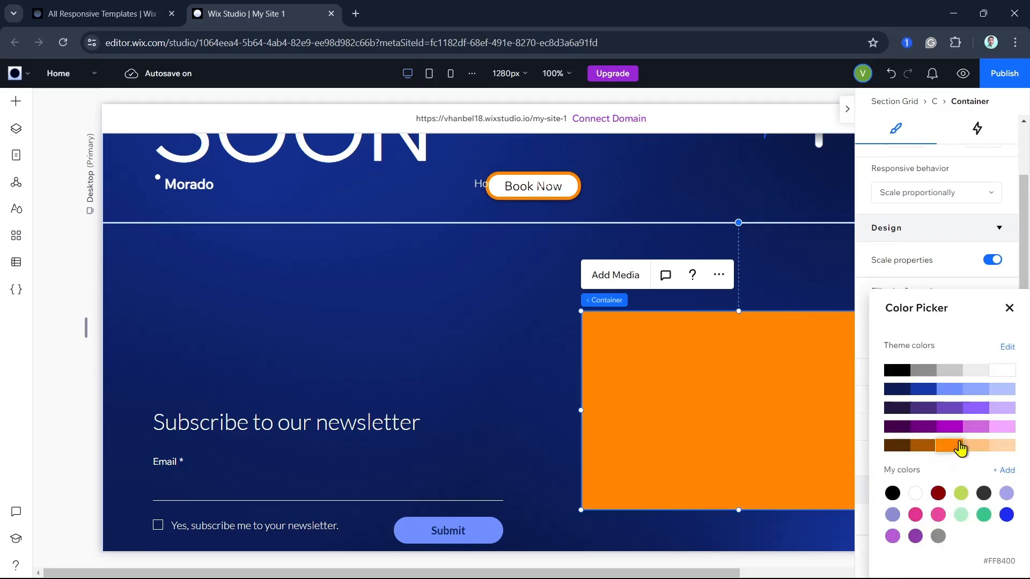
pyautogui.click(1010, 311)
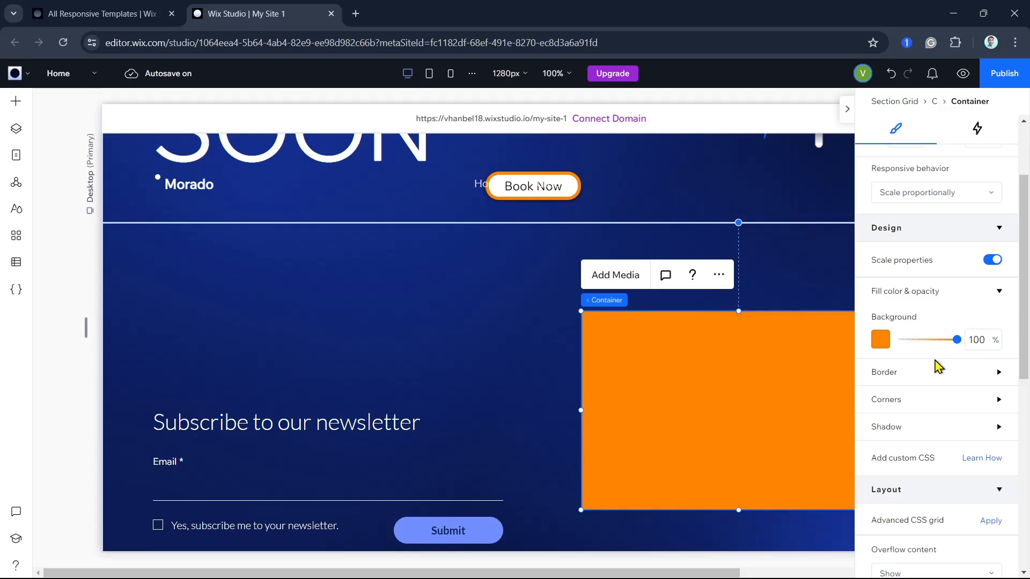
pyautogui.moveTo(956, 339)
pyautogui.mouseDown()
pyautogui.moveTo(929, 343)
pyautogui.moveTo(945, 349)
pyautogui.mouseUp()
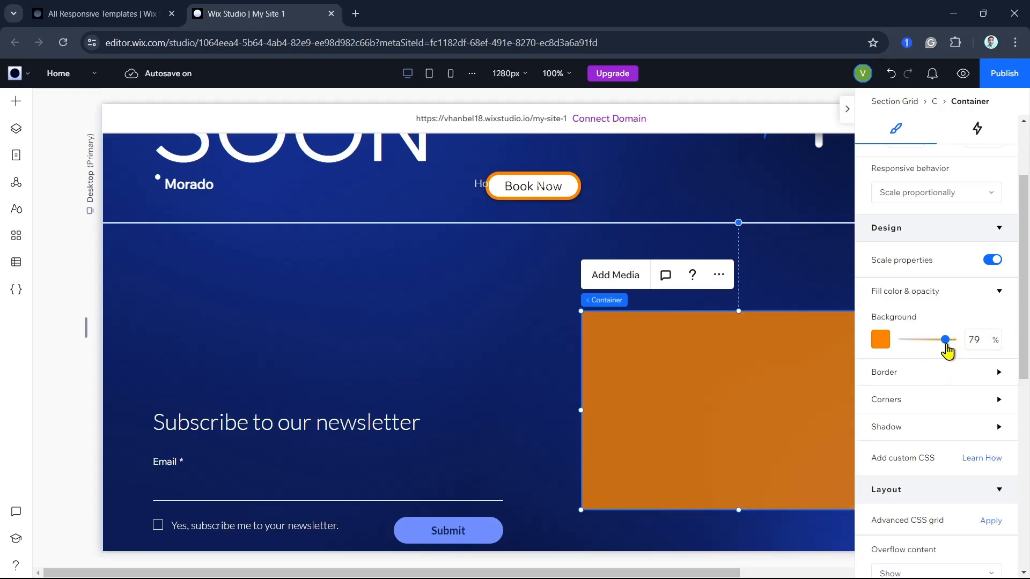
# Give the container a white #FFFFFF border with a width of 4 px
pyautogui.click(933, 375)
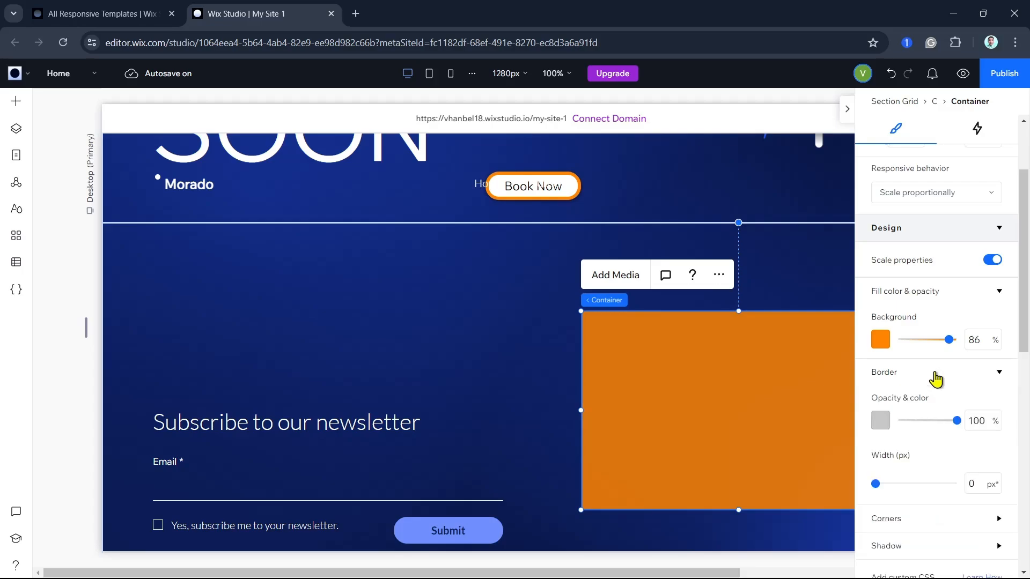
pyautogui.click(880, 422)
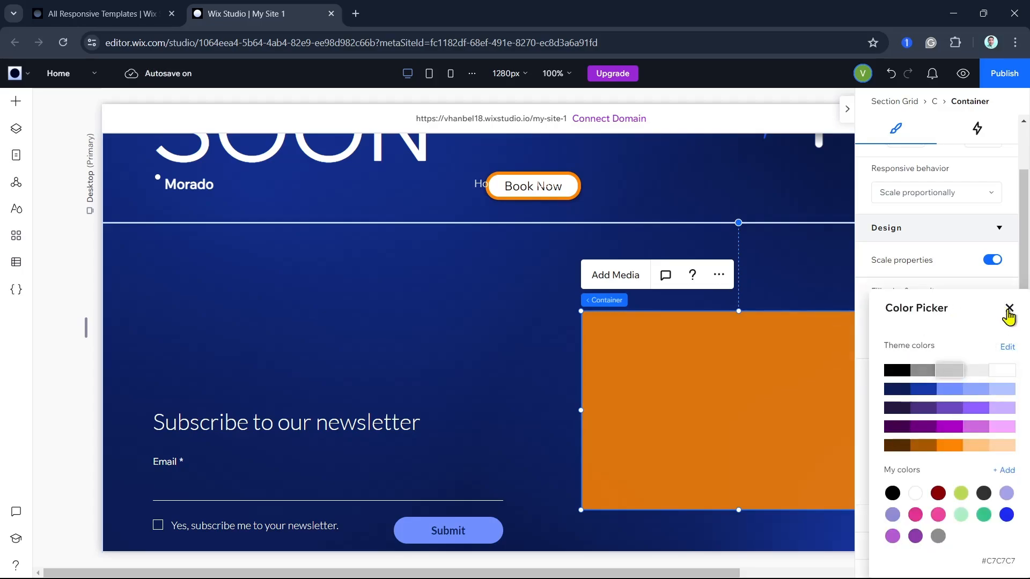
pyautogui.click(989, 374)
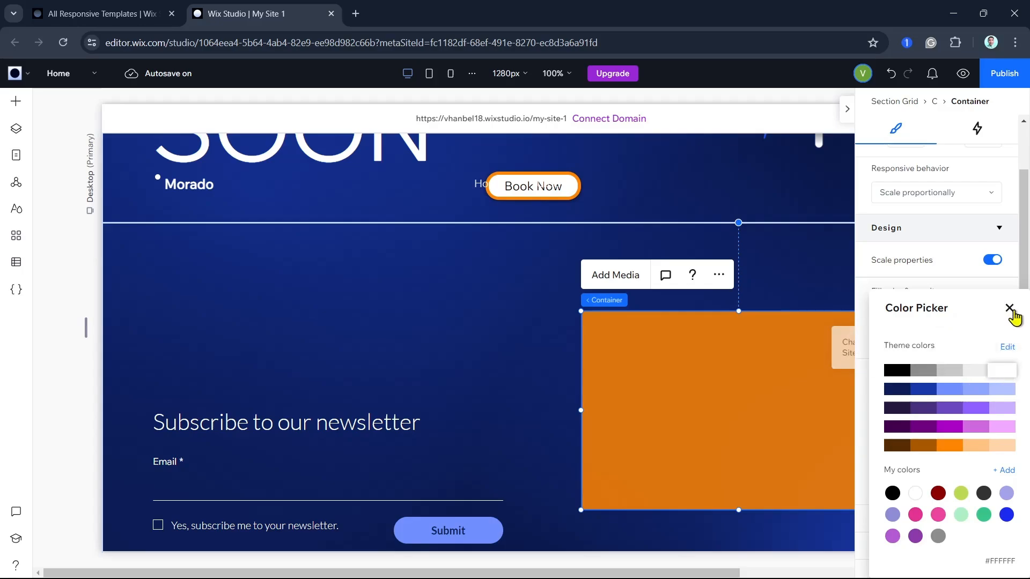
pyautogui.click(1010, 309)
pyautogui.moveTo(884, 485); pyautogui.dragTo(891, 485)
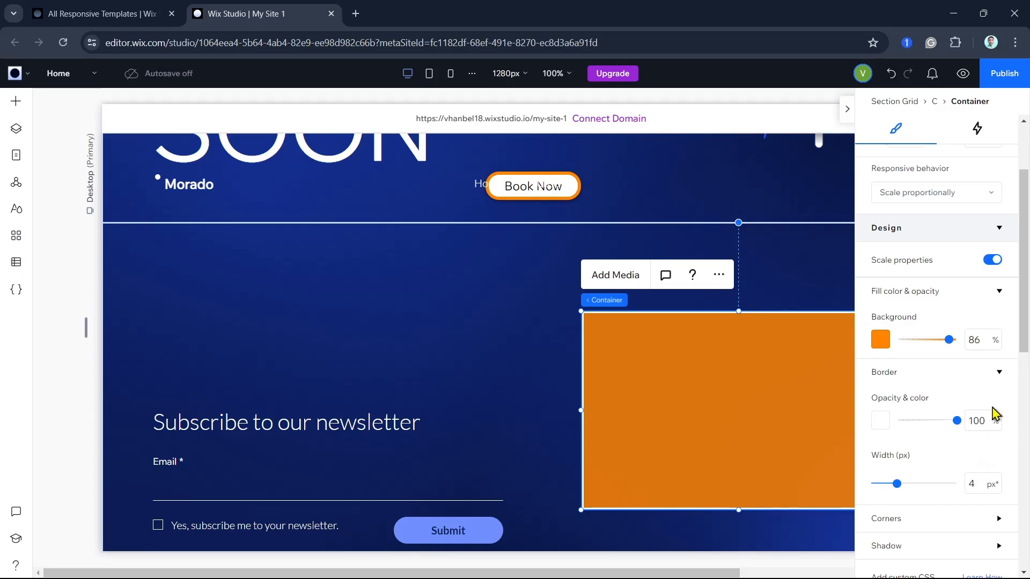
# Round all four corners of the container with a radius of 20 px
pyautogui.scroll(-2, 993, 412)
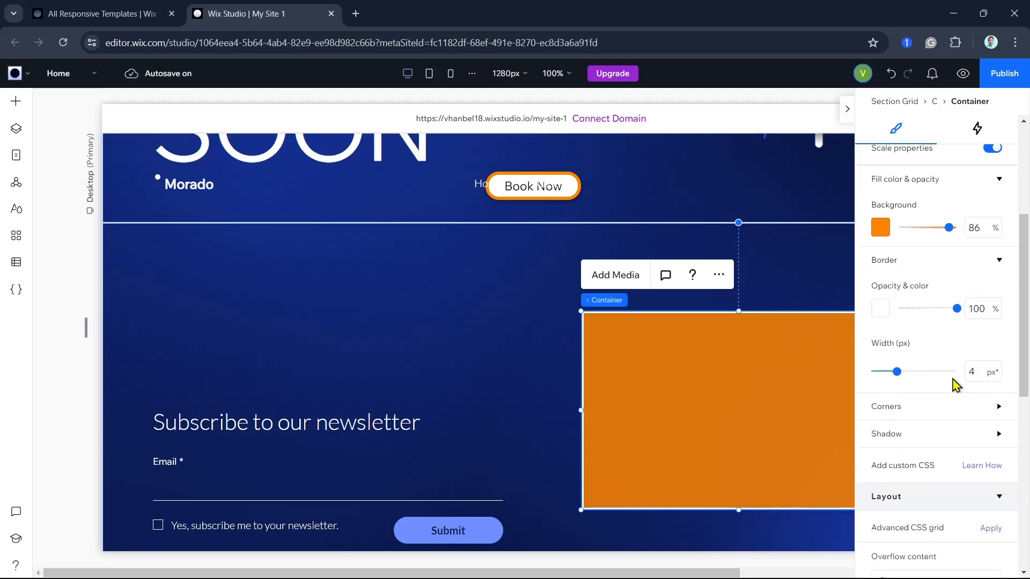
pyautogui.click(947, 414)
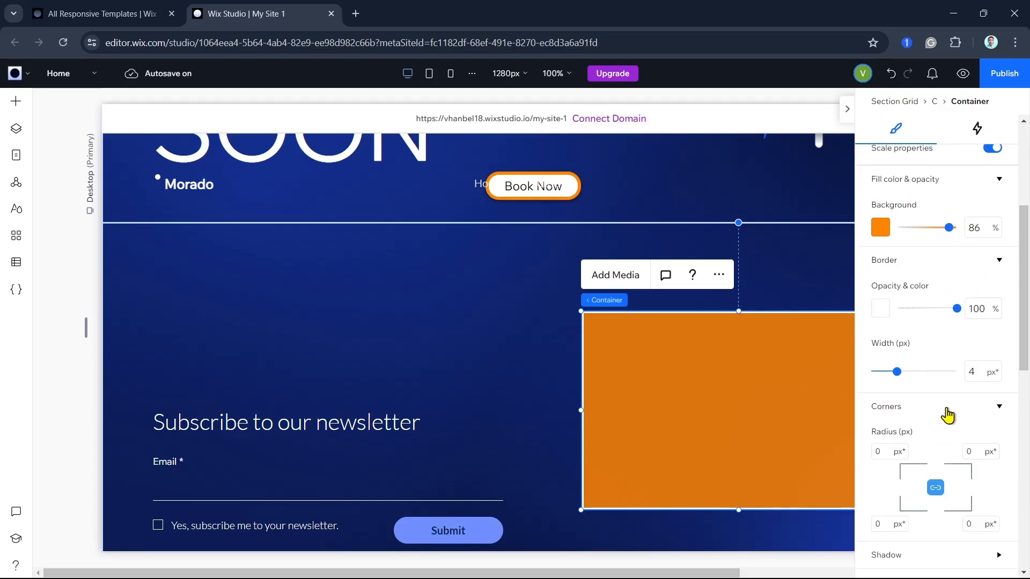
pyautogui.click(883, 452)
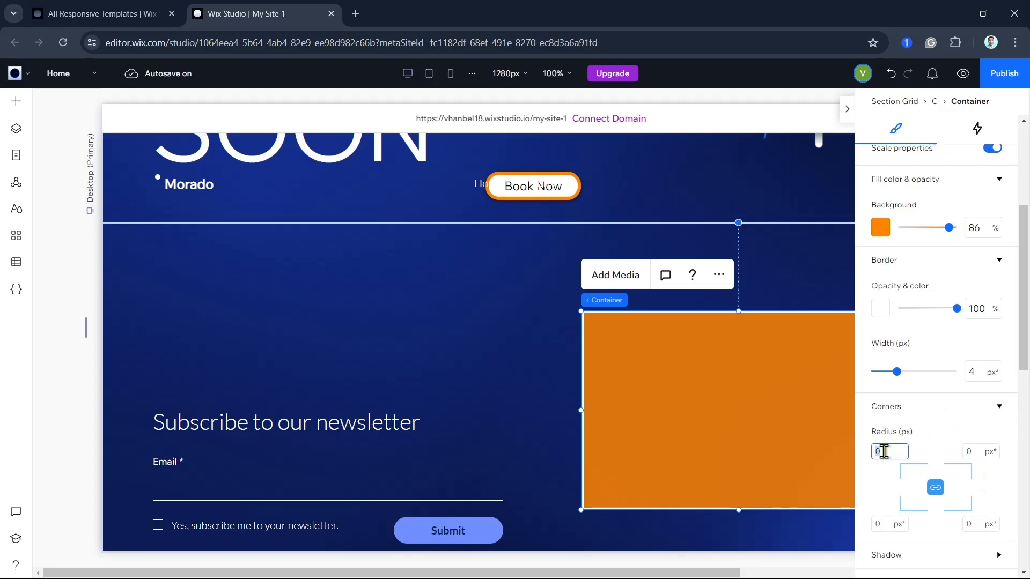
pyautogui.write('20')
pyautogui.press('Return')
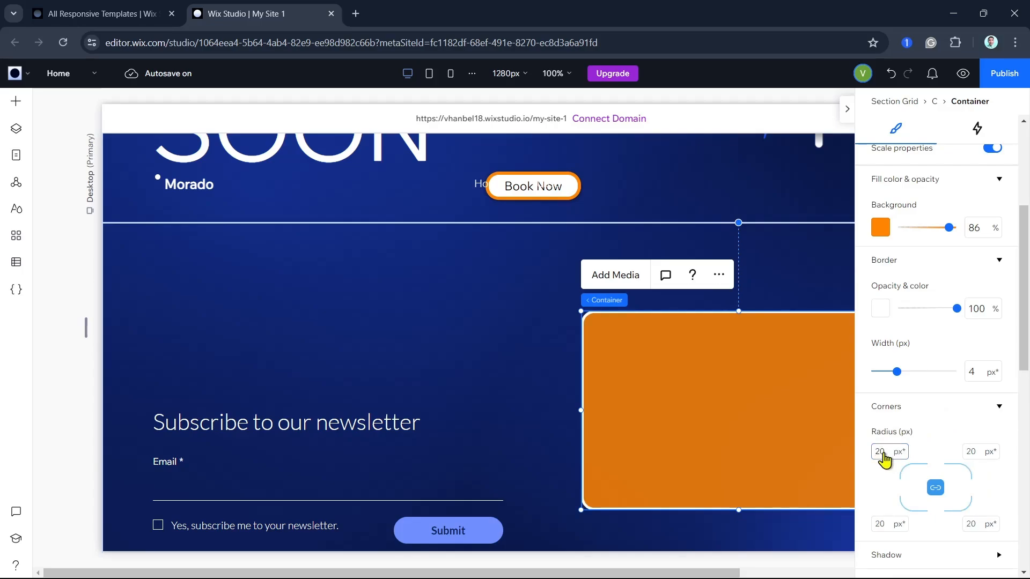
pyautogui.click(541, 364)
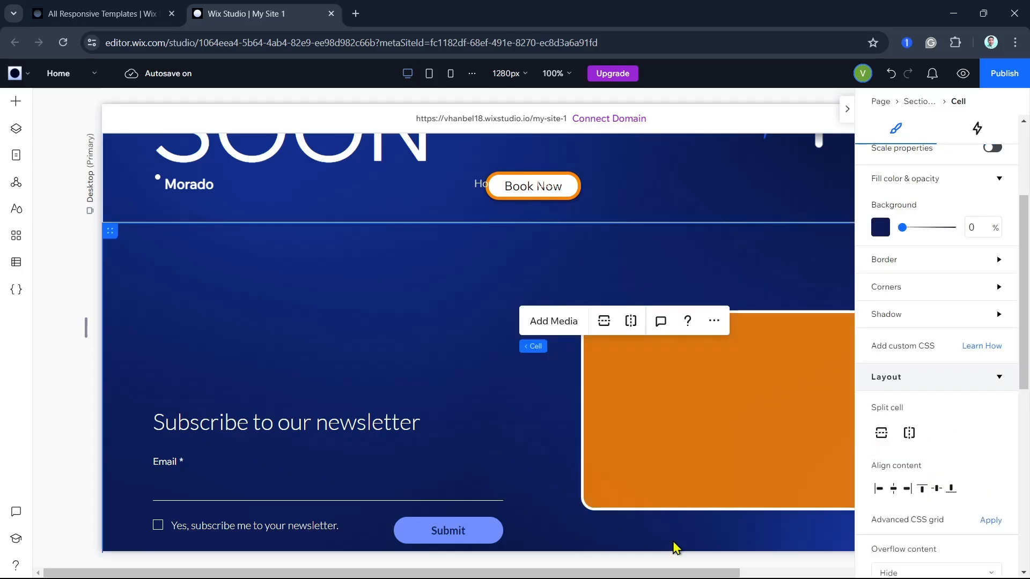
pyautogui.click(673, 543)
# Apply a shadow to the orange container
pyautogui.click(747, 421)
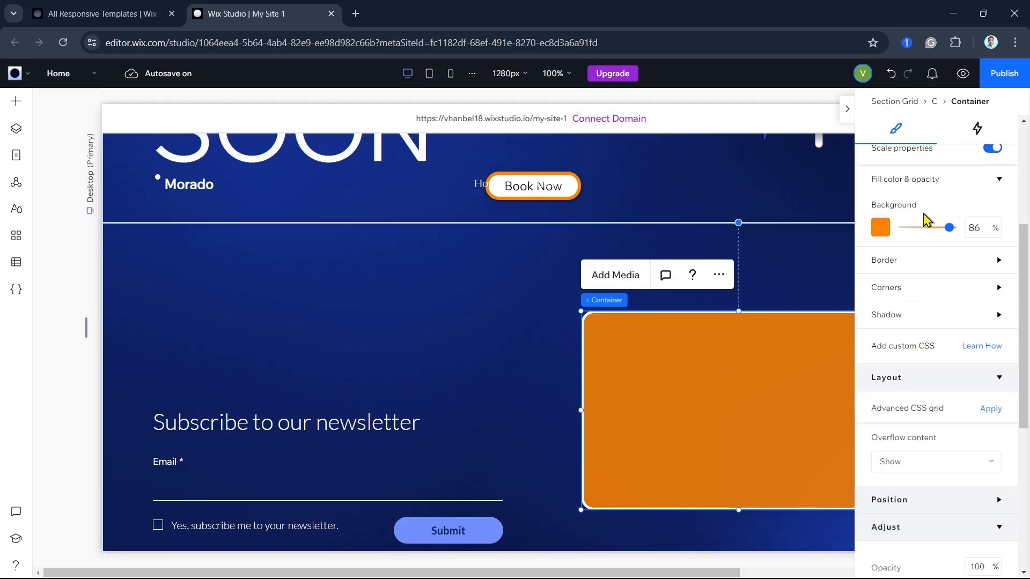
pyautogui.scroll(-5, 954, 457)
pyautogui.scroll(4, 960, 459)
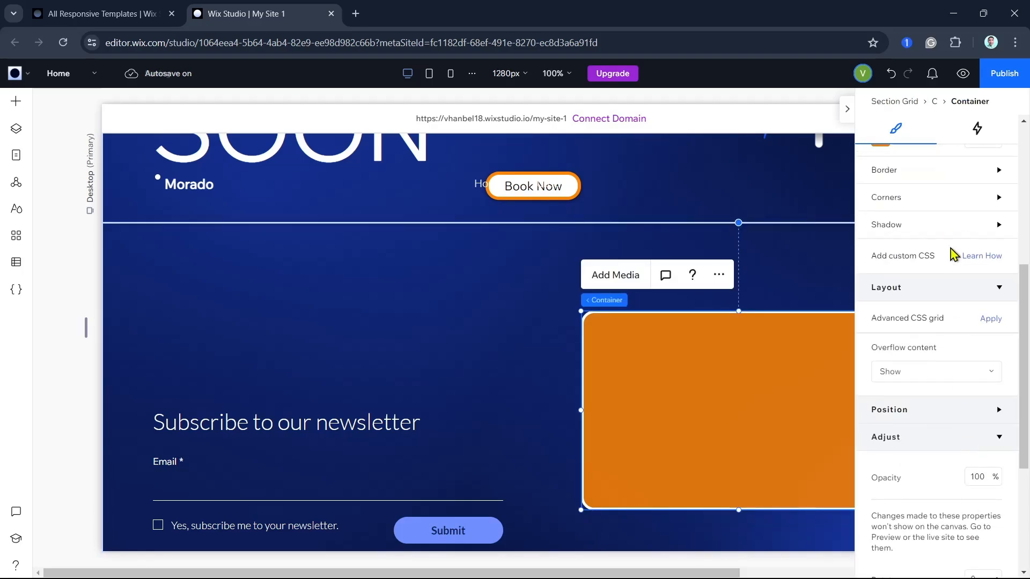
pyautogui.click(951, 225)
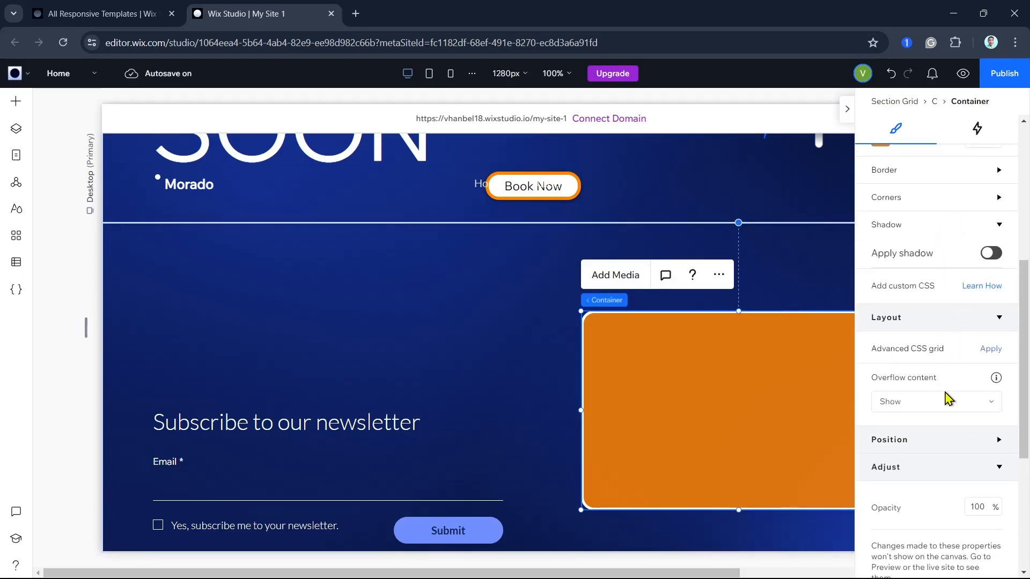
pyautogui.click(991, 254)
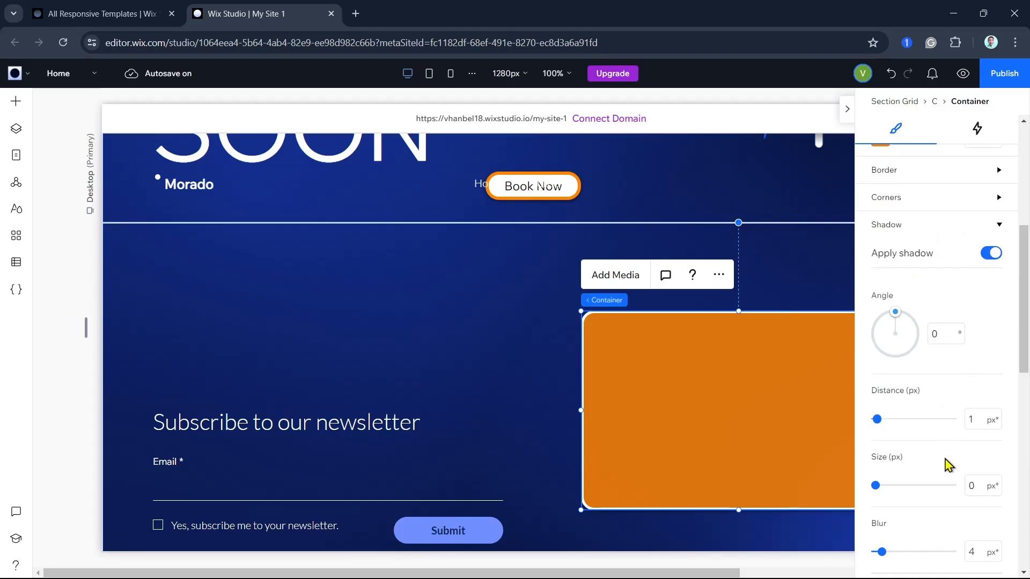
# Try to increase the container's shadow size to about 21 px and undo the size changes
pyautogui.scroll(-4, 945, 462)
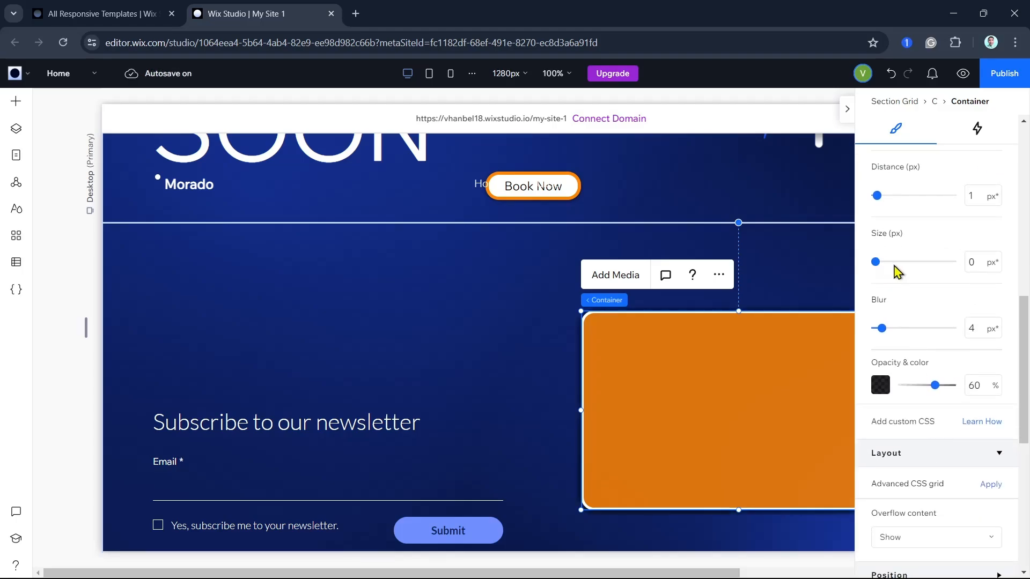
pyautogui.moveTo(894, 268)
pyautogui.mouseDown()
pyautogui.moveTo(910, 270)
pyautogui.moveTo(901, 272)
pyautogui.mouseUp()
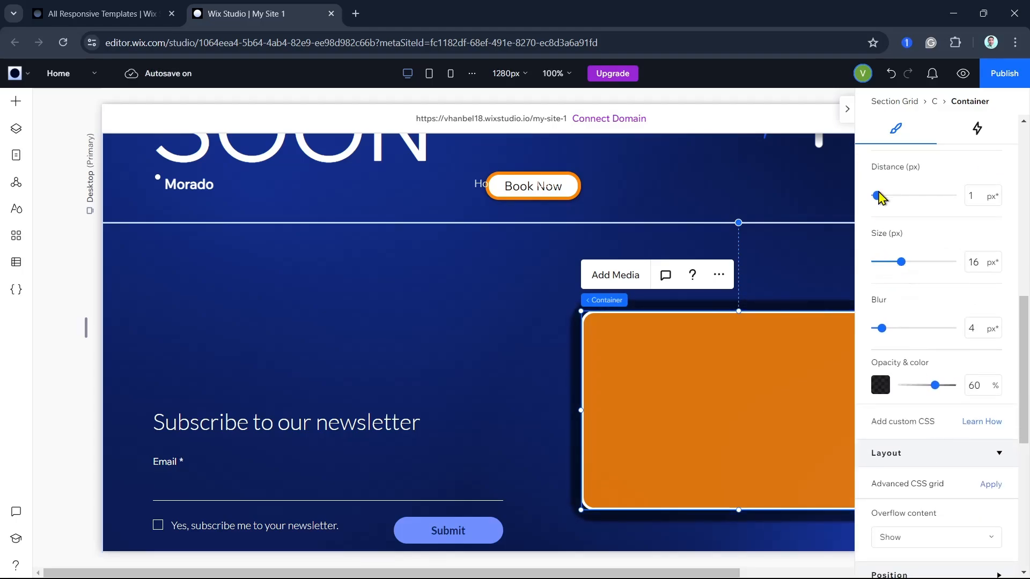
pyautogui.click(891, 74)
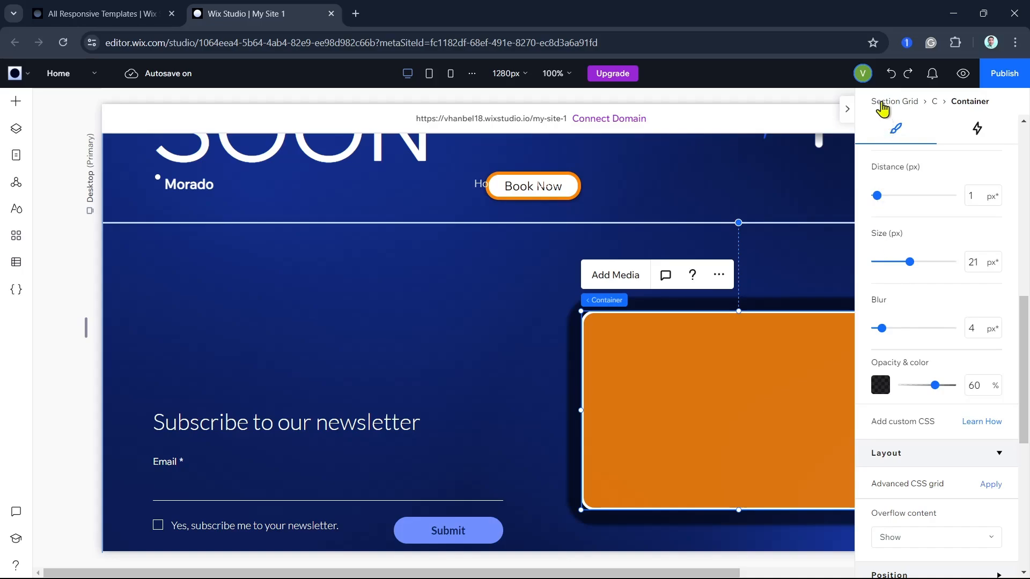
pyautogui.click(891, 74)
pyautogui.scroll(-4, 954, 429)
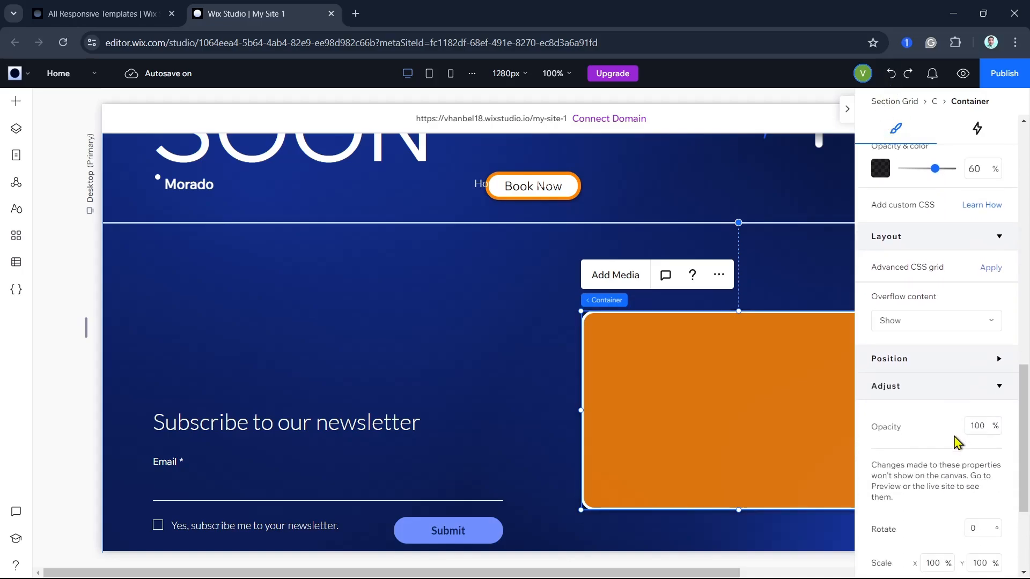
pyautogui.click(933, 321)
pyautogui.click(934, 321)
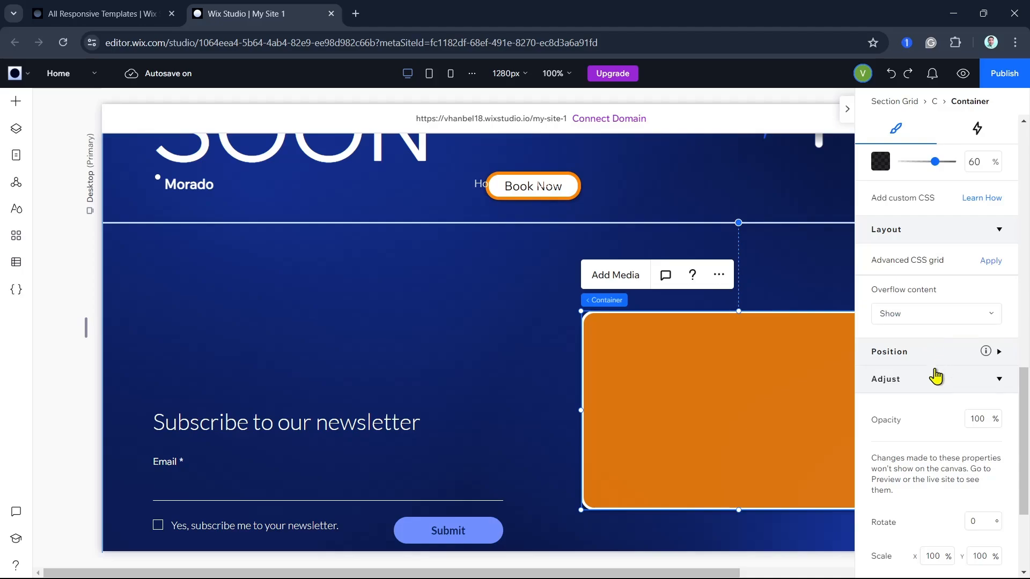
# Start adding an entrance animation to the orange container from the animations and effects settings
pyautogui.click(933, 392)
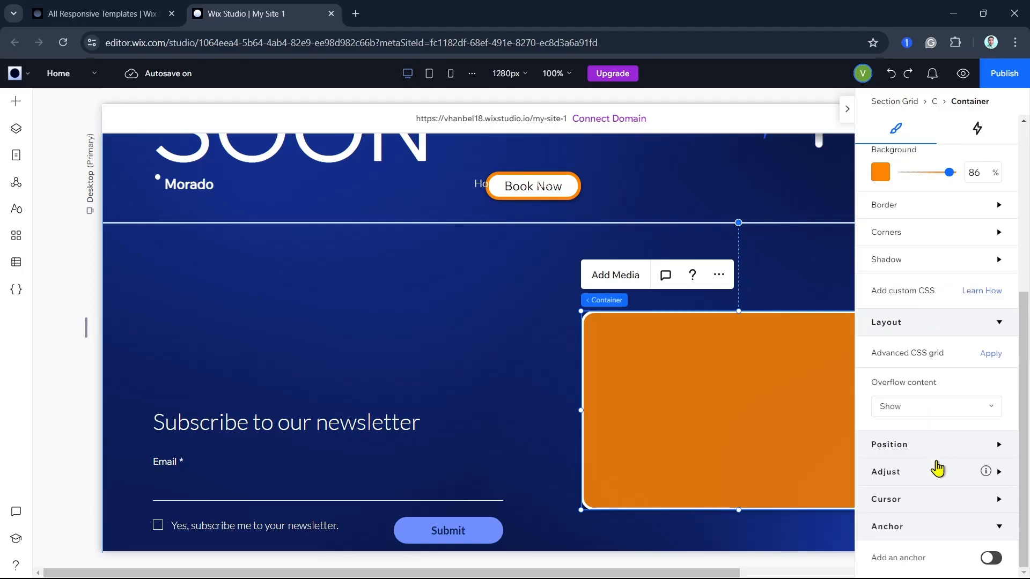
pyautogui.scroll(5, 923, 375)
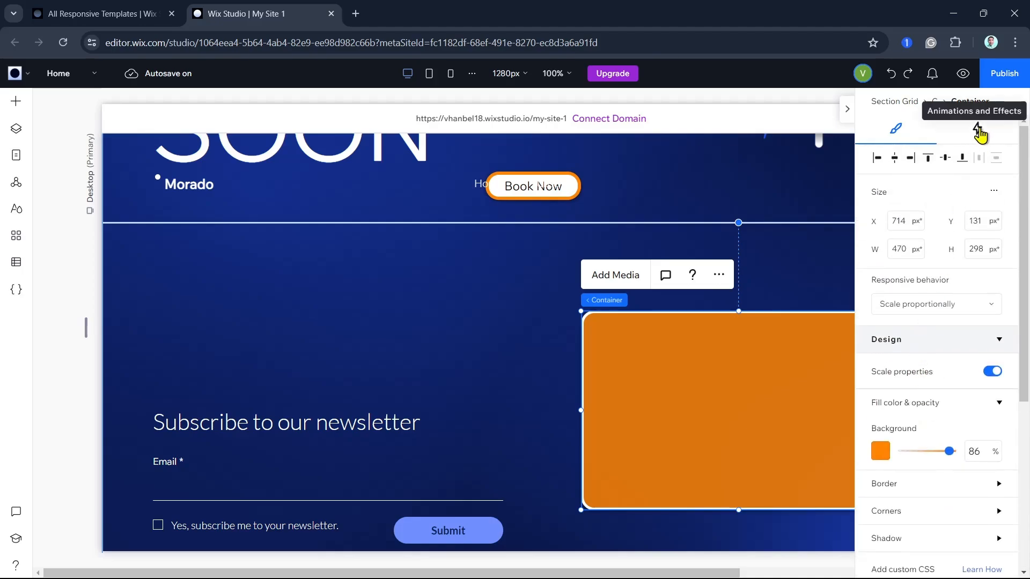
pyautogui.click(979, 131)
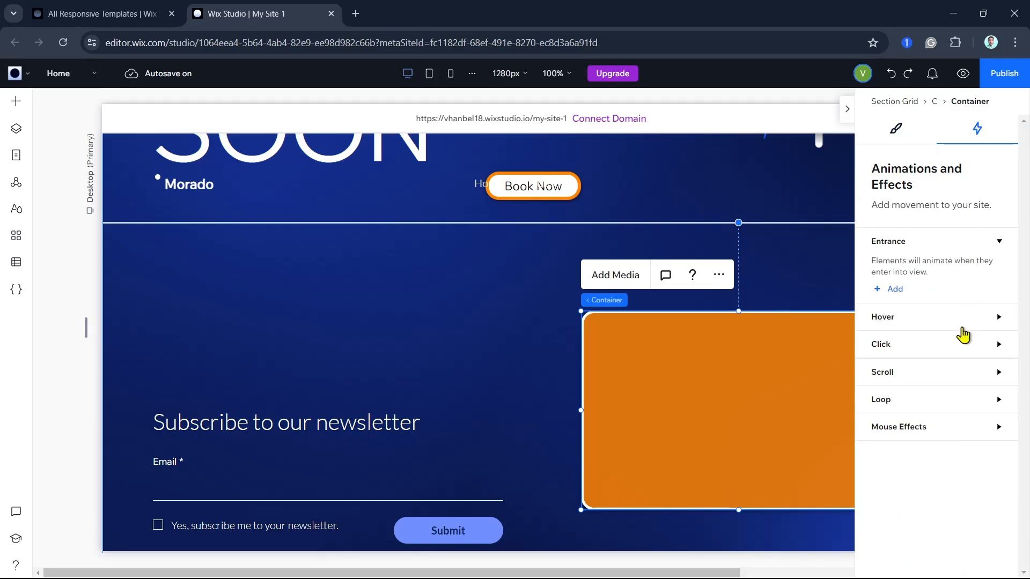
pyautogui.click(993, 251)
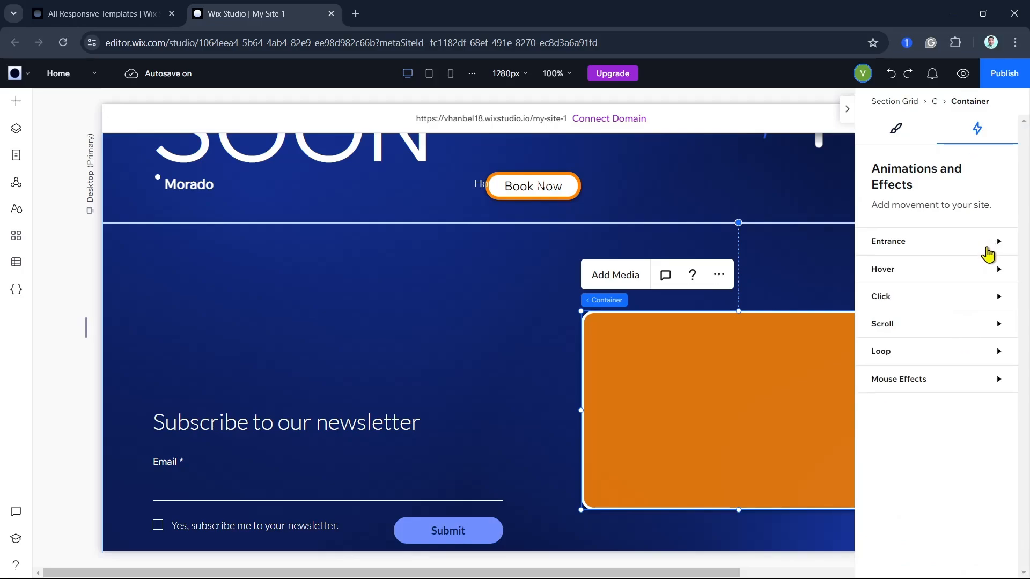
pyautogui.click(989, 251)
pyautogui.click(892, 289)
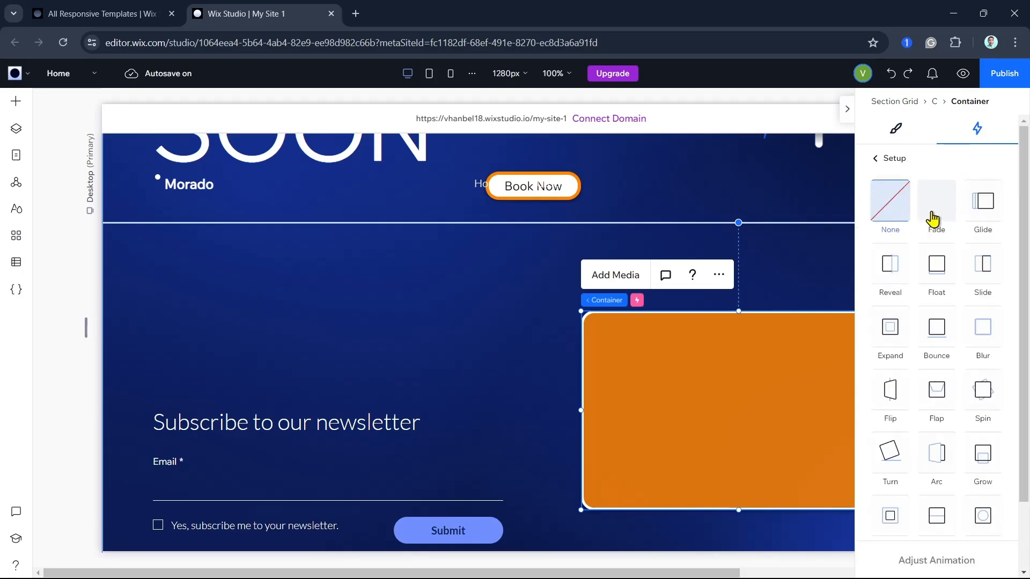
# Try out the Fade, Bounce, Slide, Arc and Grow entrance animations on the container
pyautogui.click(933, 218)
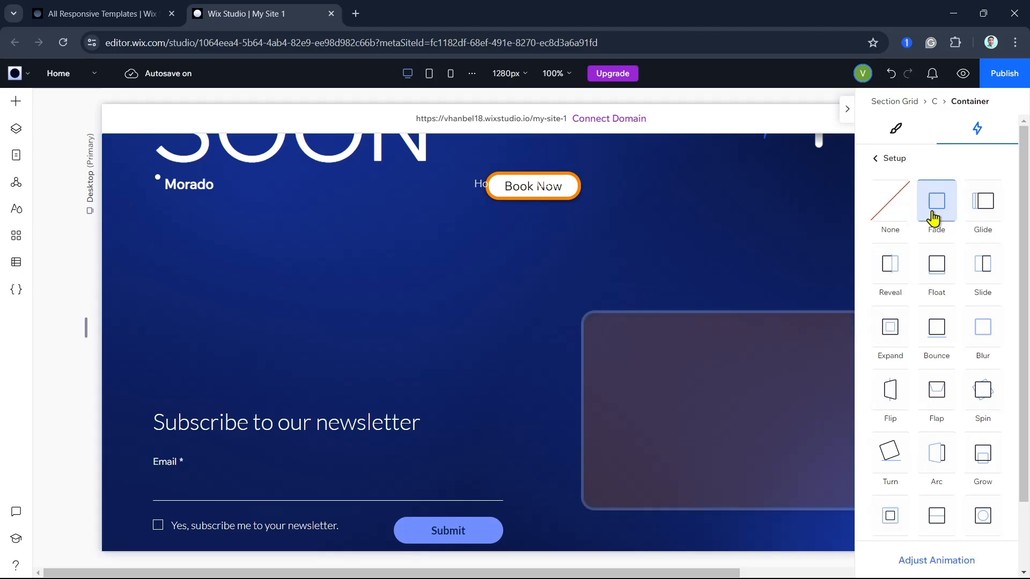
pyautogui.click(937, 336)
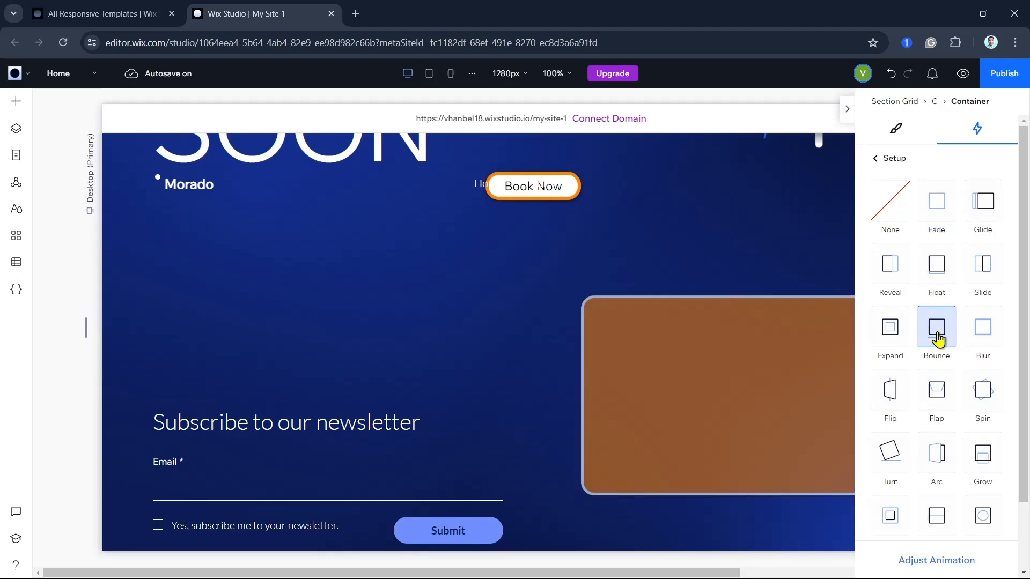
pyautogui.click(984, 289)
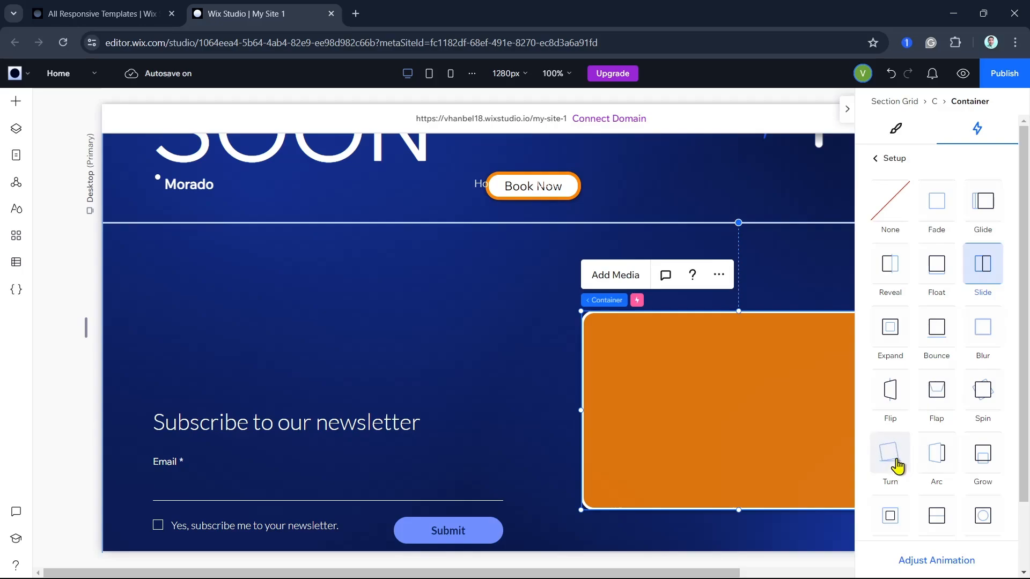
pyautogui.click(938, 476)
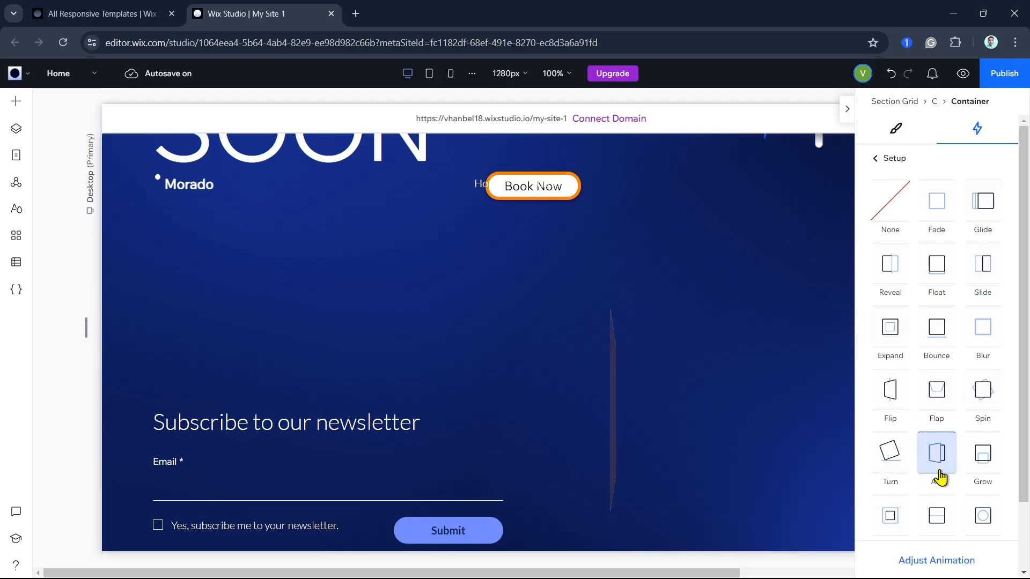
pyautogui.click(991, 463)
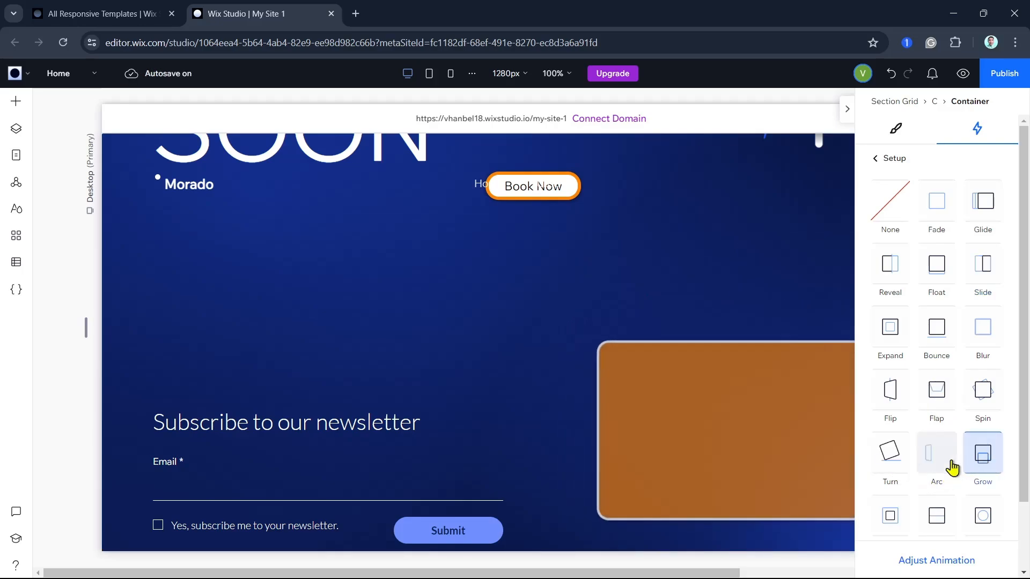
# Apply the Arc entrance animation to the container and return to its animation overview
pyautogui.click(938, 456)
pyautogui.scroll(-1, 940, 470)
pyautogui.scroll(-1, 940, 471)
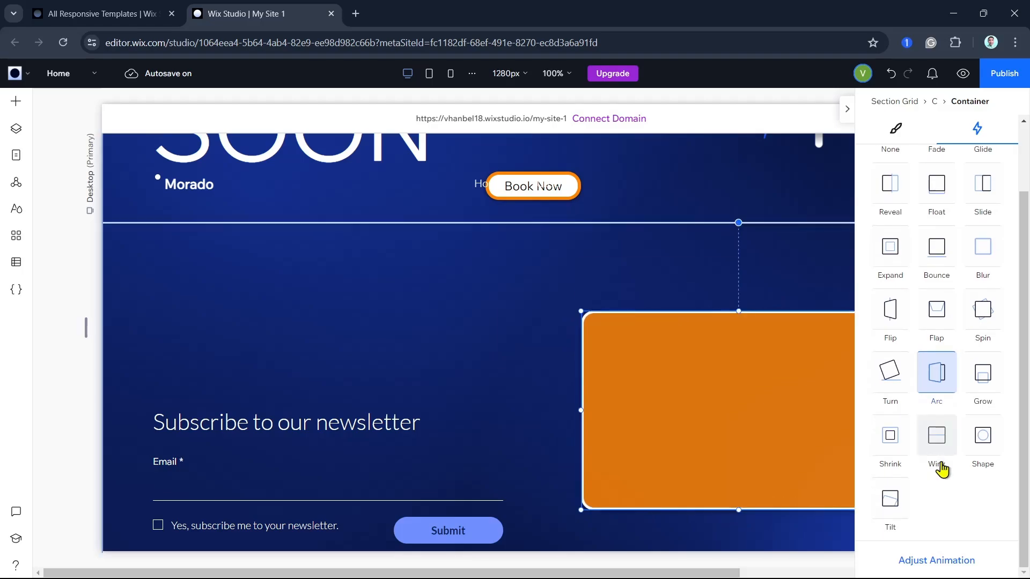
pyautogui.click(898, 508)
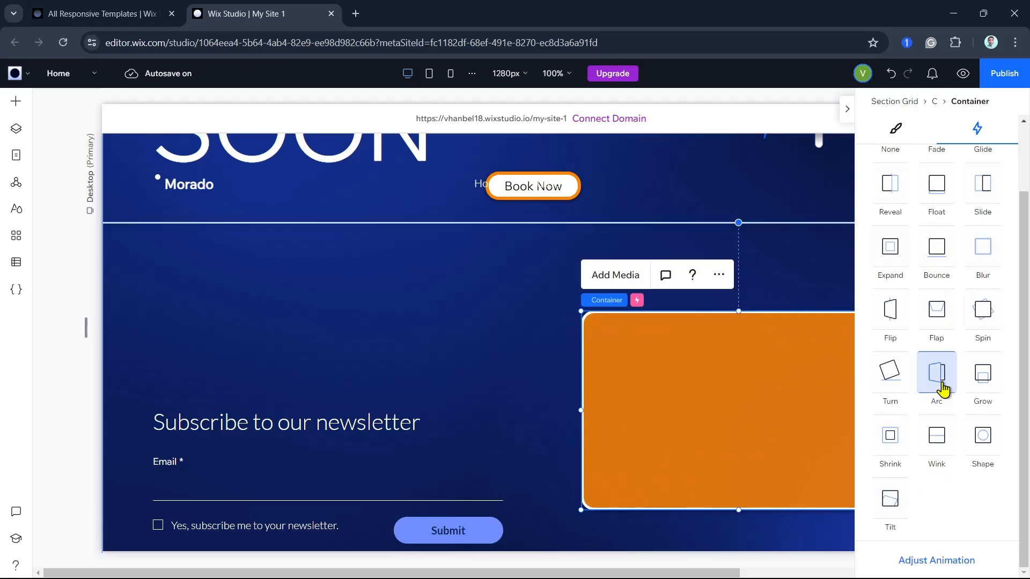
pyautogui.click(940, 389)
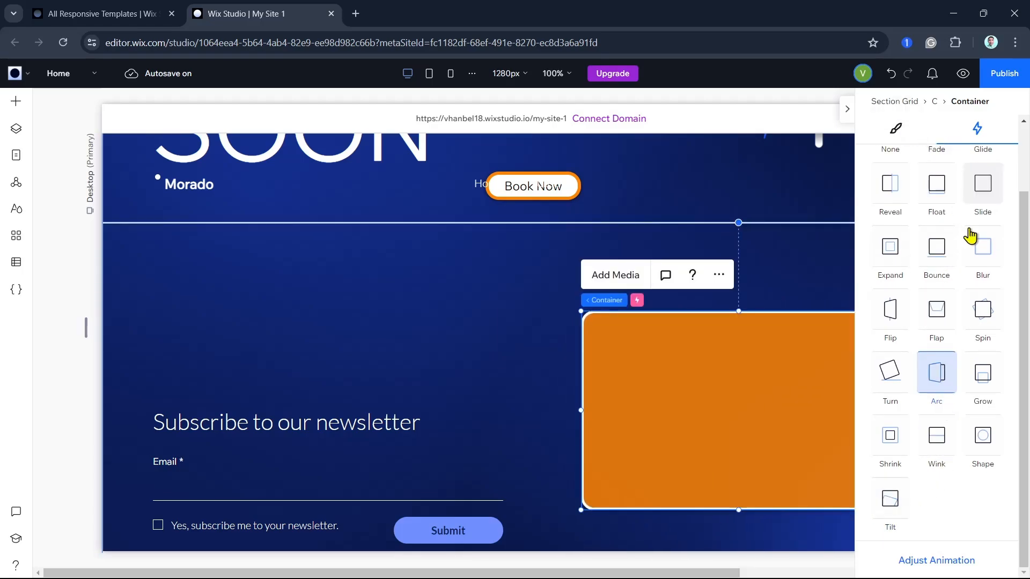
pyautogui.scroll(2, 910, 248)
pyautogui.click(878, 159)
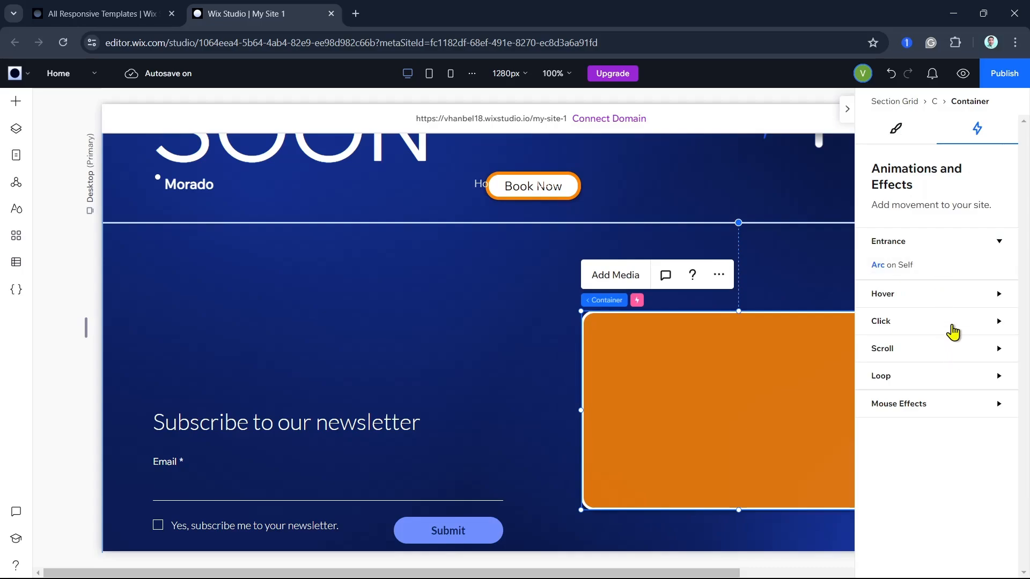
# Add a click-triggered Expand animation preset to the container itself
pyautogui.click(940, 299)
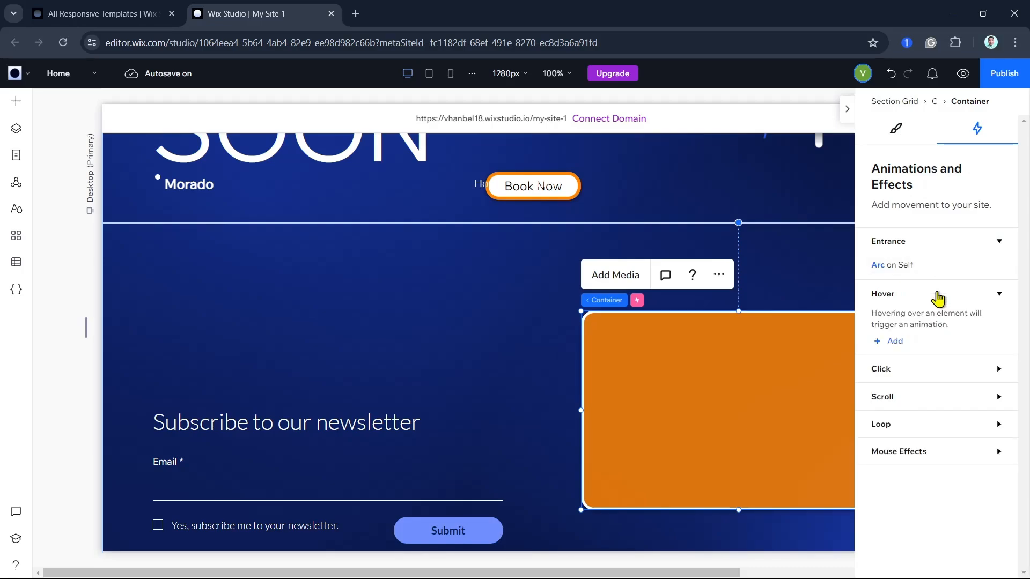
pyautogui.click(891, 380)
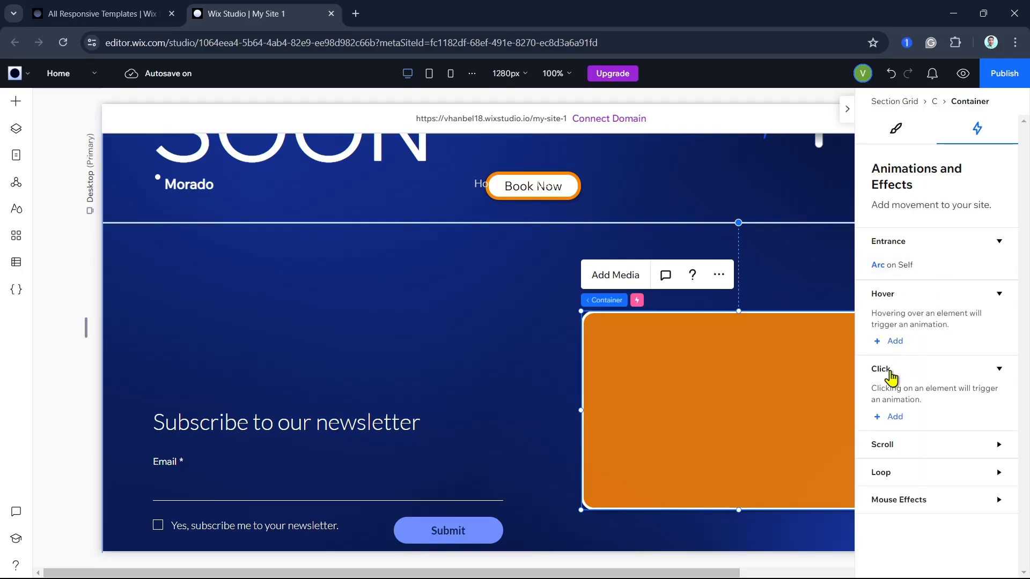
pyautogui.click(896, 419)
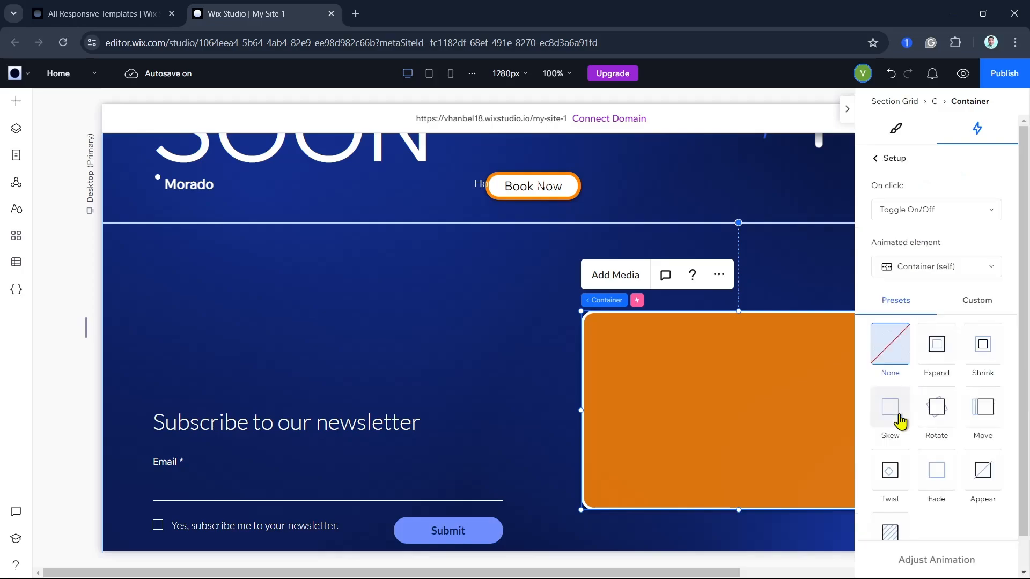
pyautogui.click(942, 356)
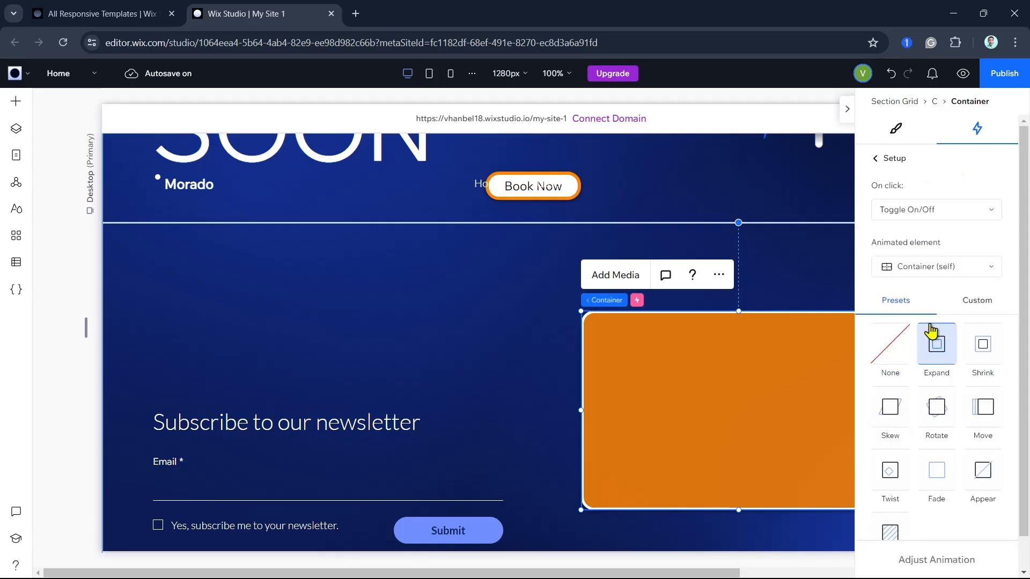
pyautogui.click(880, 159)
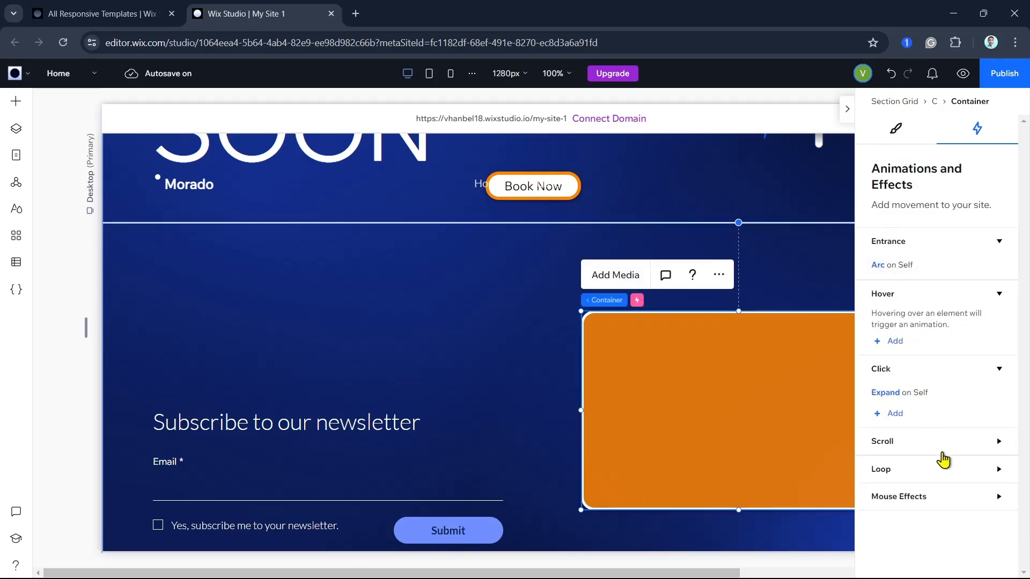
# Show the scroll, loop and mouse effect animation options for the container
pyautogui.click(940, 451)
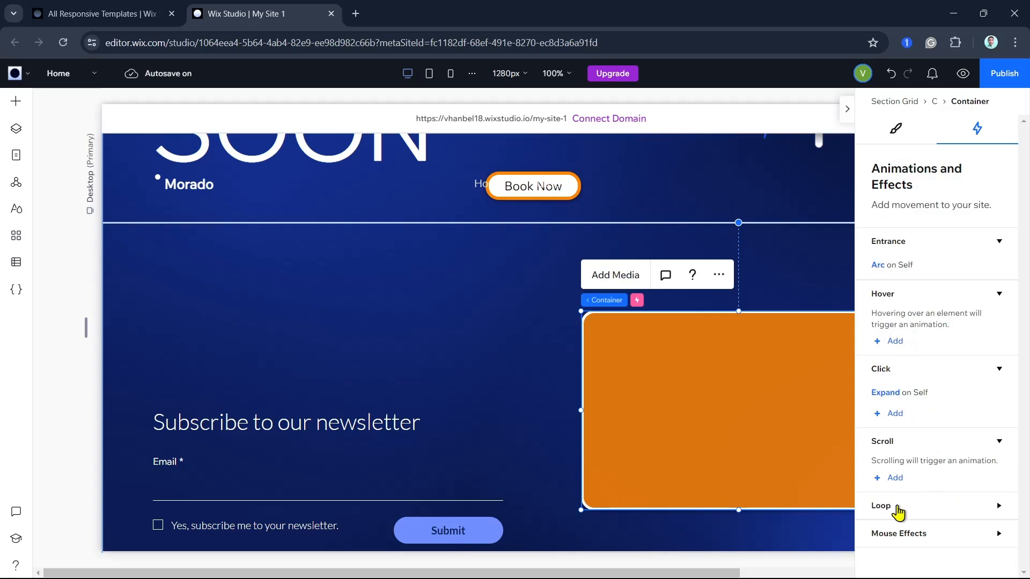
pyautogui.click(897, 508)
pyautogui.scroll(-1, 923, 536)
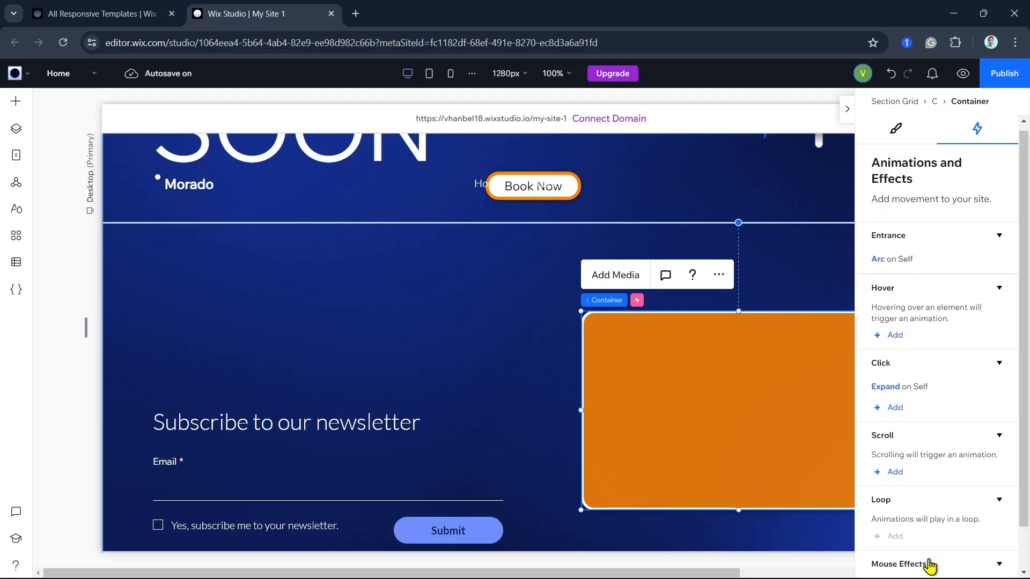
pyautogui.click(929, 564)
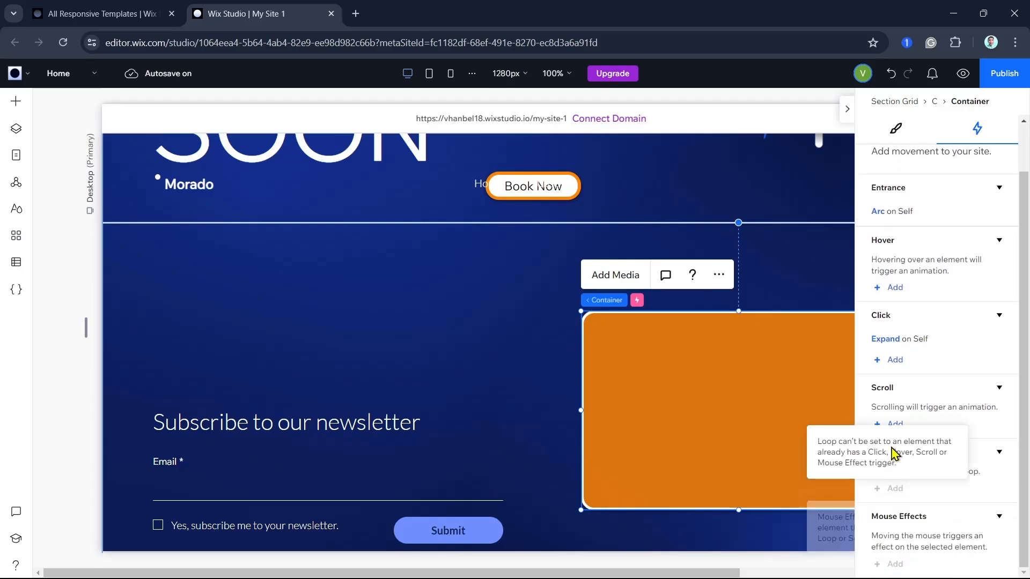
# Try to set up a scroll animation with the container itself as the animated element
pyautogui.click(895, 424)
pyautogui.click(913, 212)
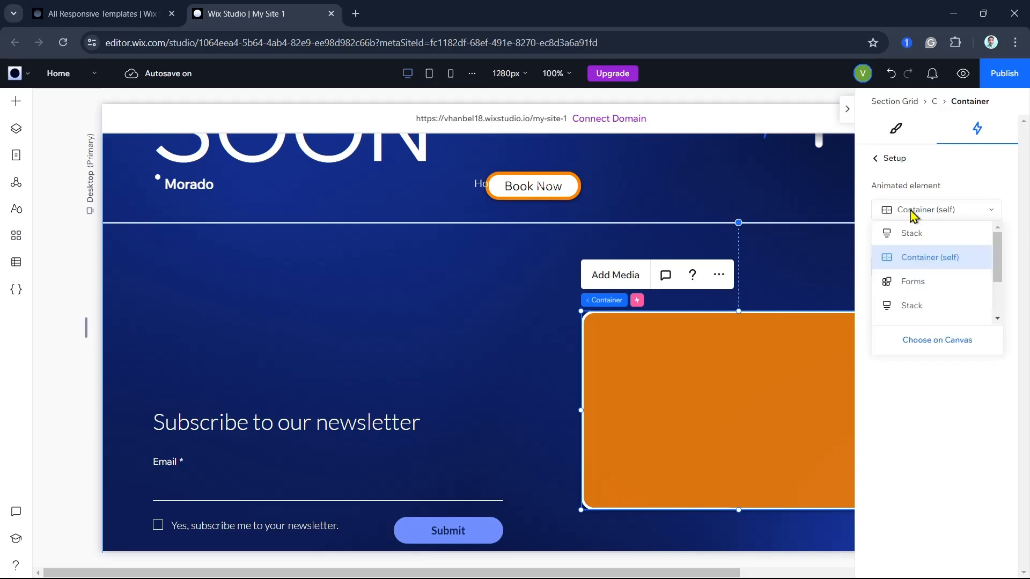
pyautogui.click(926, 257)
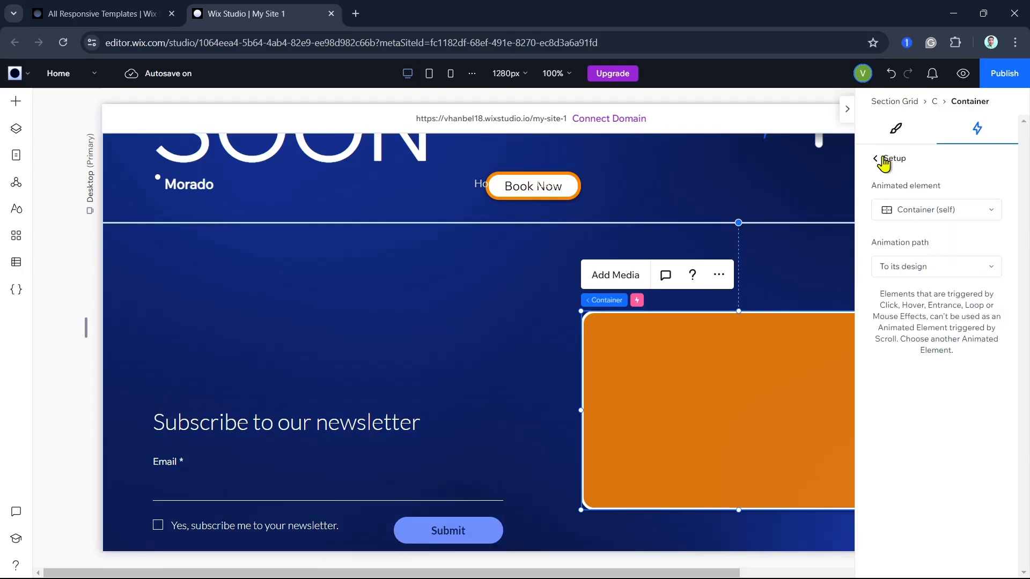
pyautogui.click(884, 160)
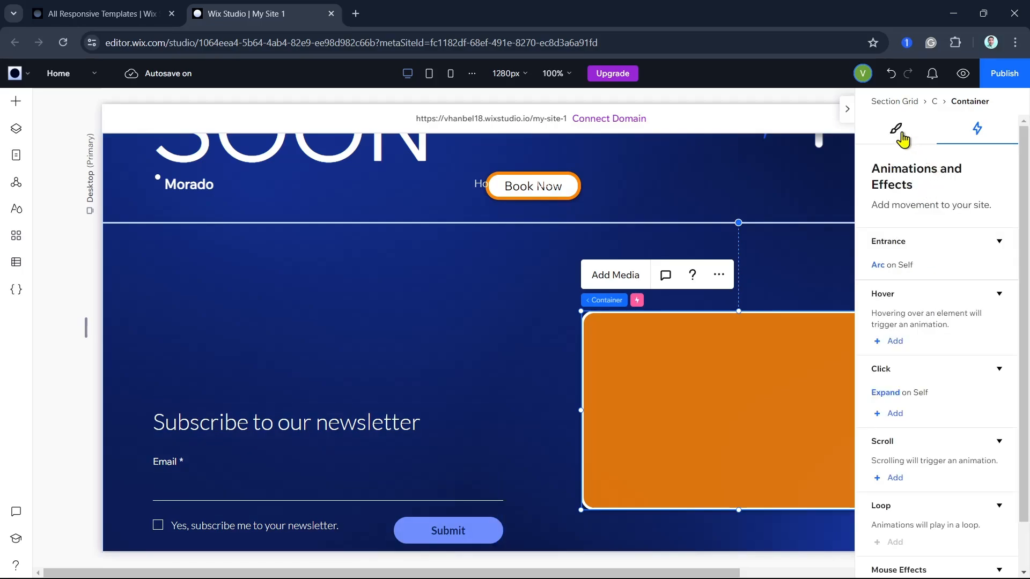
# Collapse the inspector and reposition the orange container slightly lower and to the right, beside the newsletter form
pyautogui.click(899, 133)
pyautogui.click(782, 205)
pyautogui.click(743, 431)
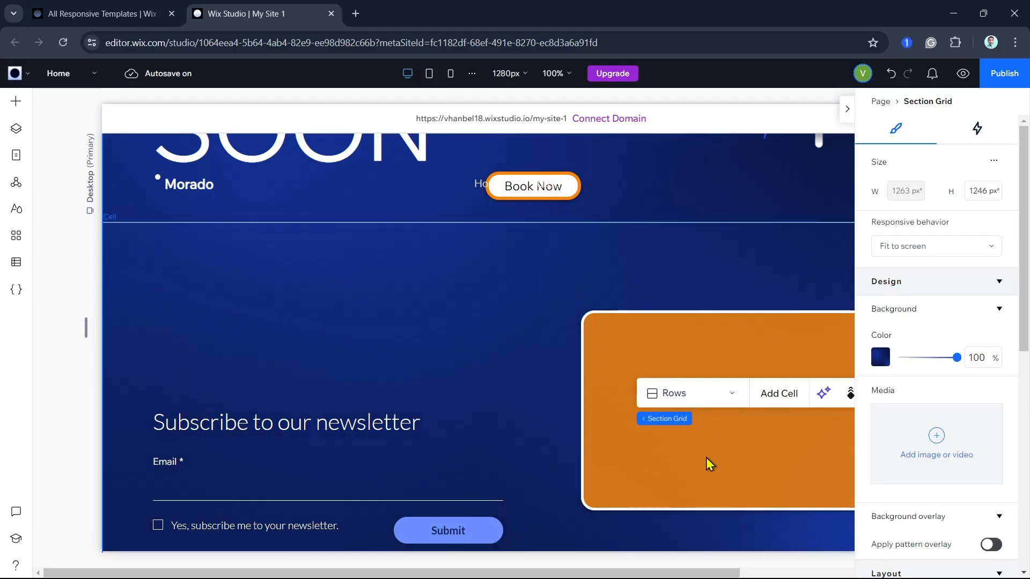
pyautogui.click(845, 110)
pyautogui.scroll(-2, 693, 360)
pyautogui.click(693, 361)
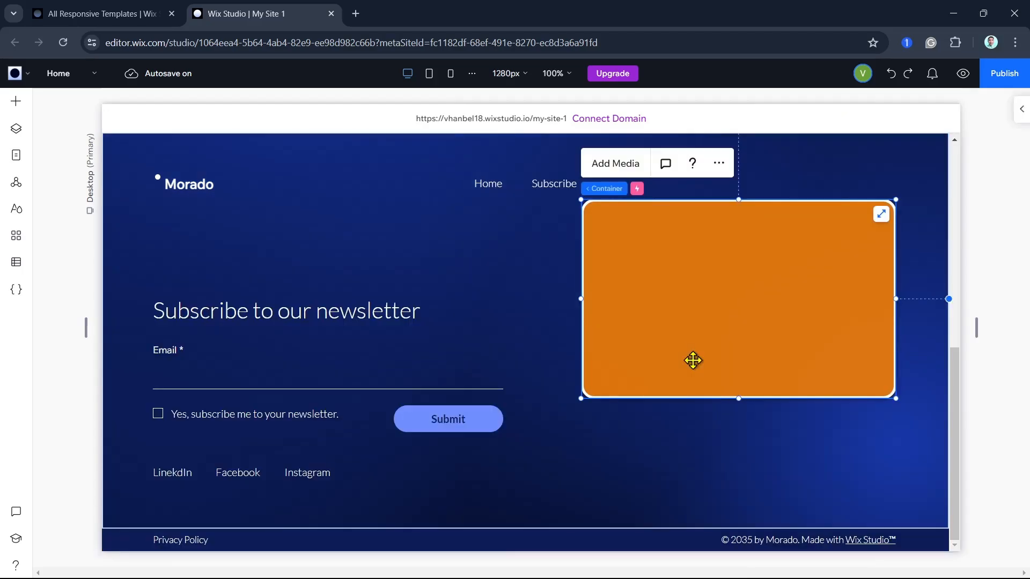
pyautogui.moveTo(707, 347); pyautogui.dragTo(707, 393)
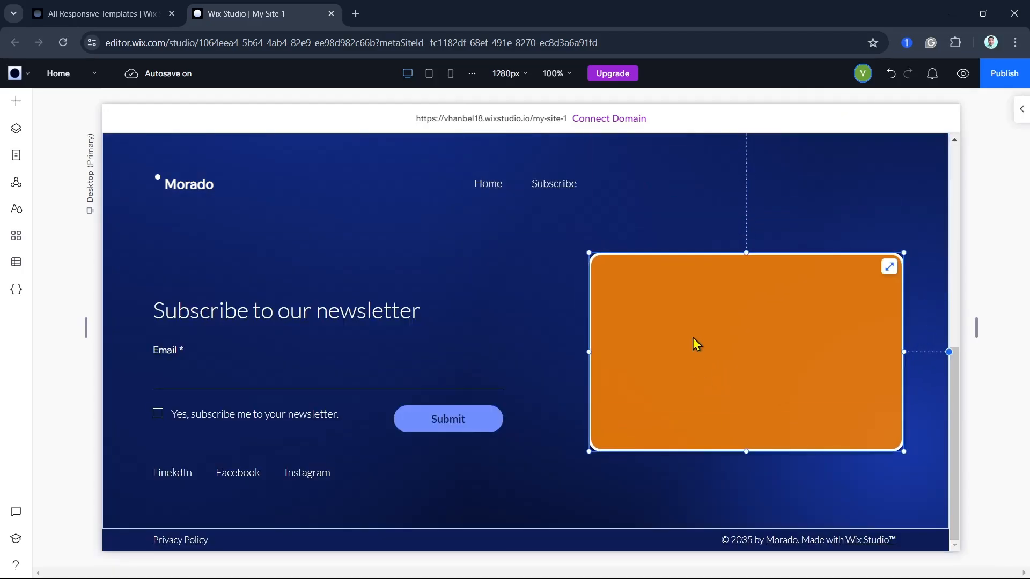
# Fill the container with the Media from Wix photo of a smiling woman holding a phone beside her laptop
pyautogui.click(726, 215)
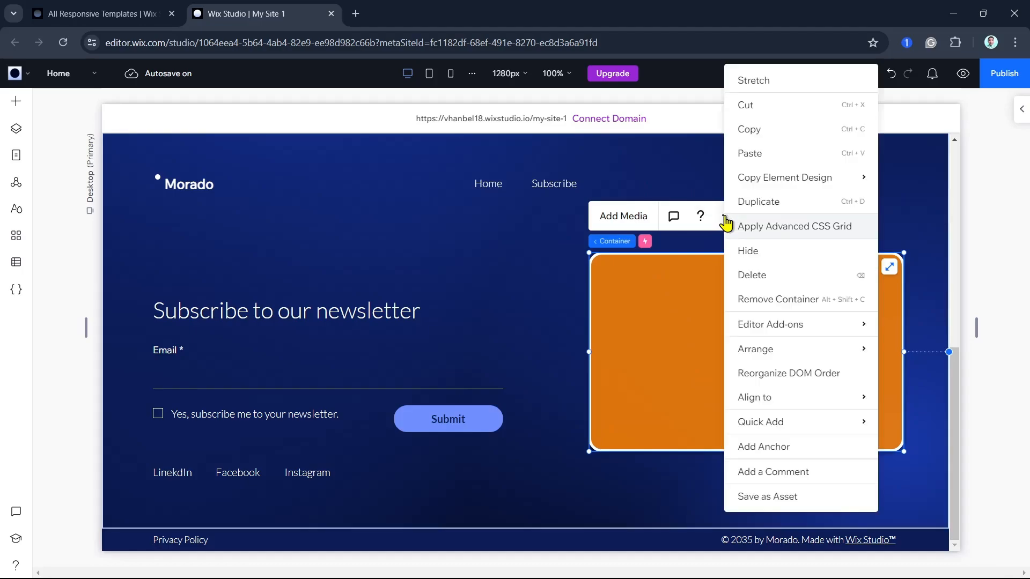
pyautogui.click(643, 226)
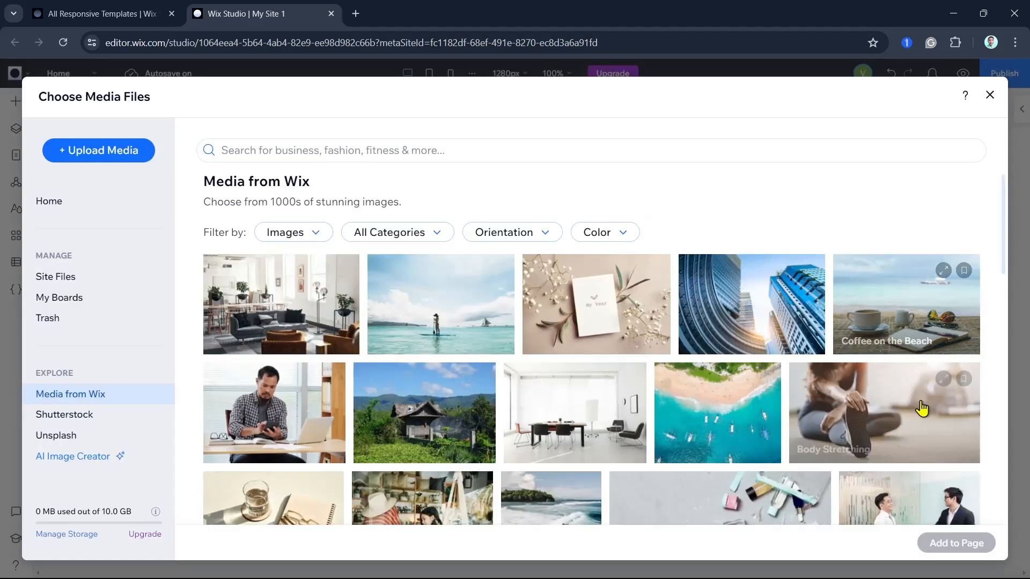
pyautogui.scroll(-4, 791, 466)
pyautogui.scroll(-4, 782, 458)
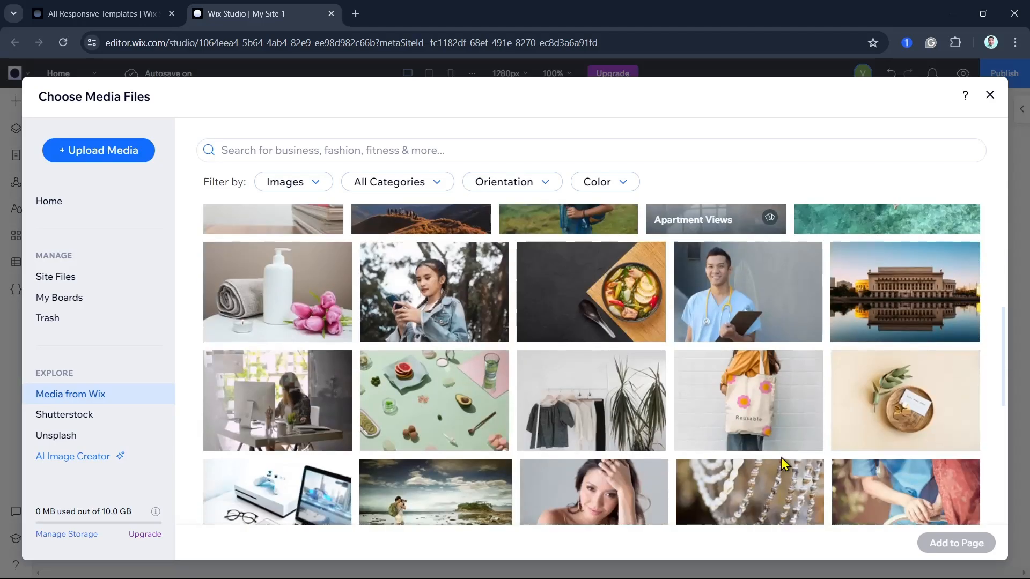
pyautogui.scroll(4, 781, 458)
pyautogui.scroll(-10, 782, 464)
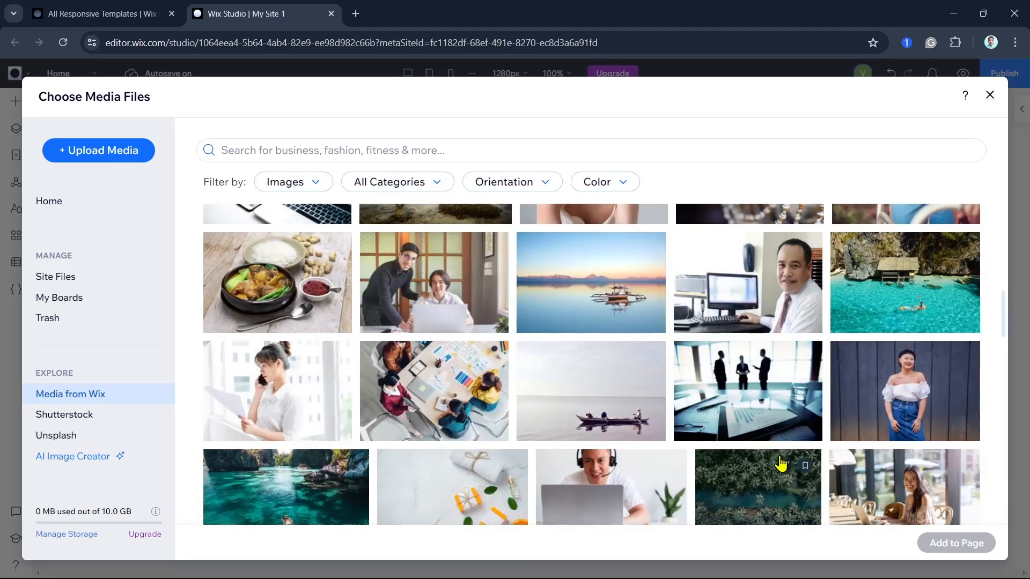
pyautogui.scroll(-8, 792, 447)
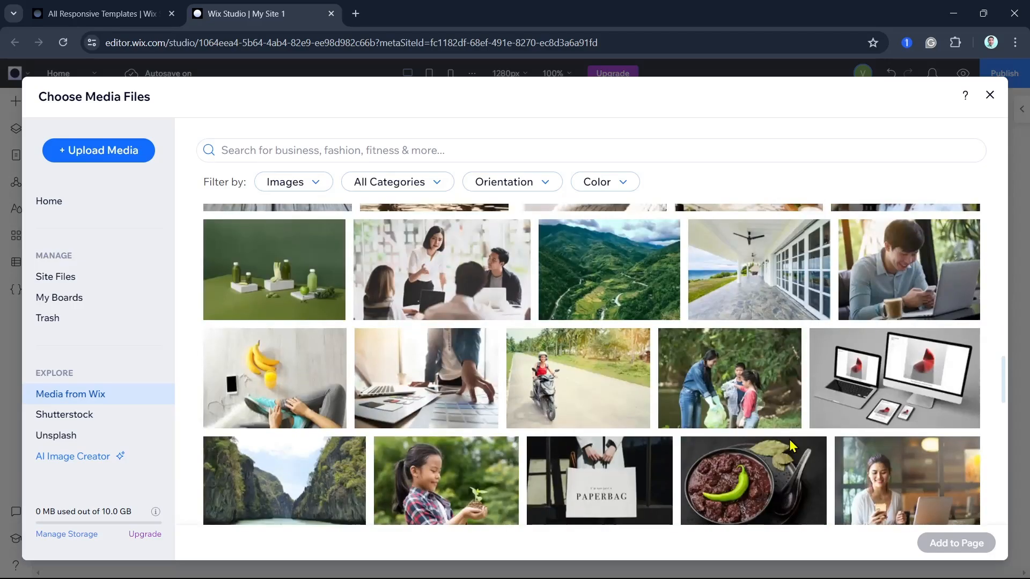
pyautogui.scroll(-6, 790, 446)
pyautogui.scroll(2, 790, 445)
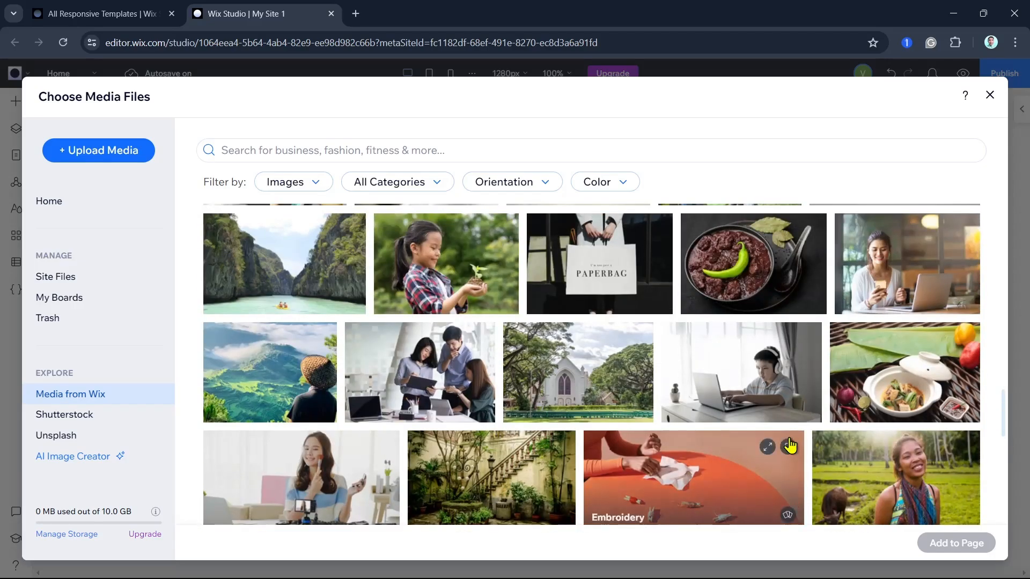
pyautogui.click(450, 268)
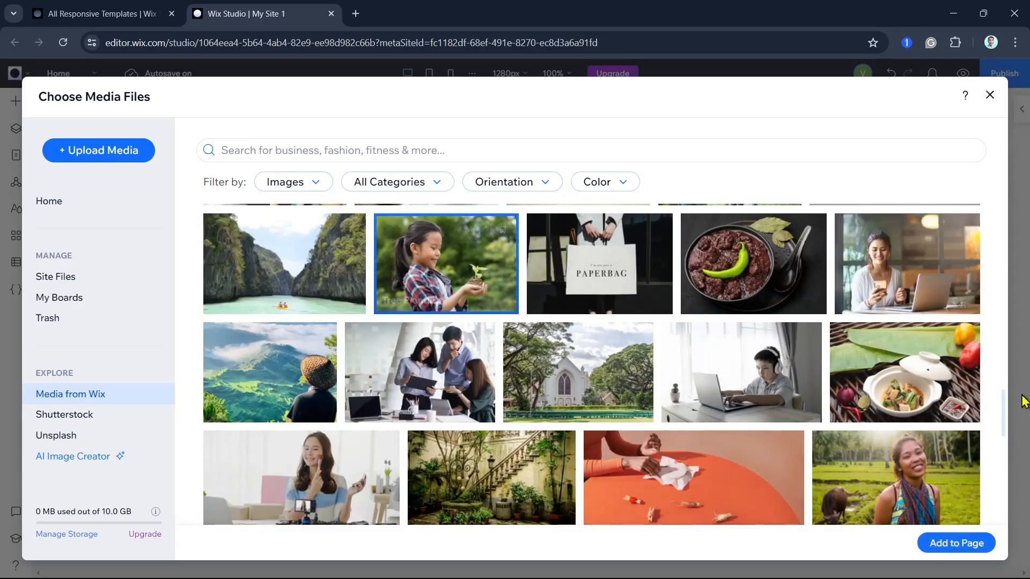
pyautogui.click(885, 266)
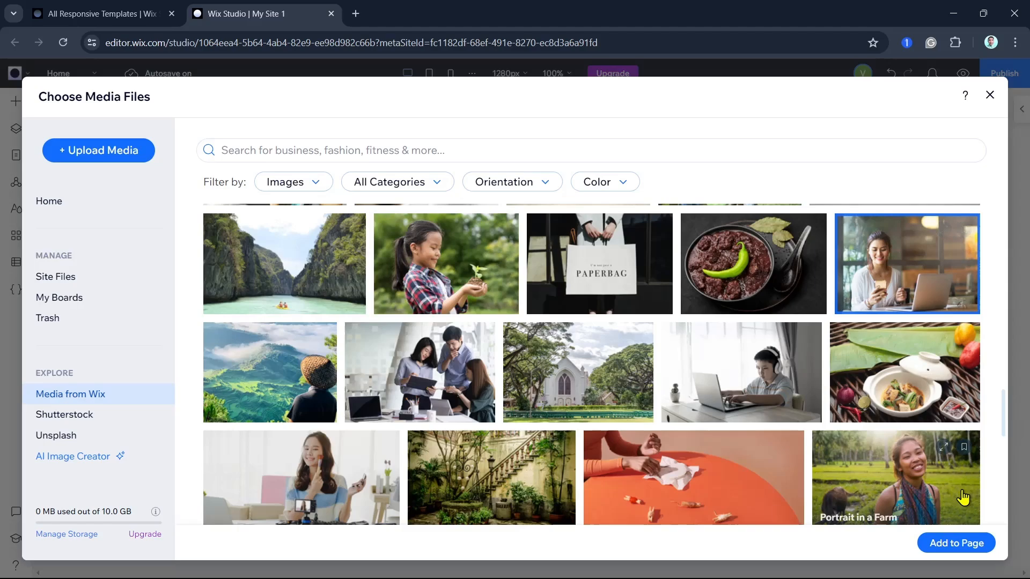
pyautogui.click(948, 543)
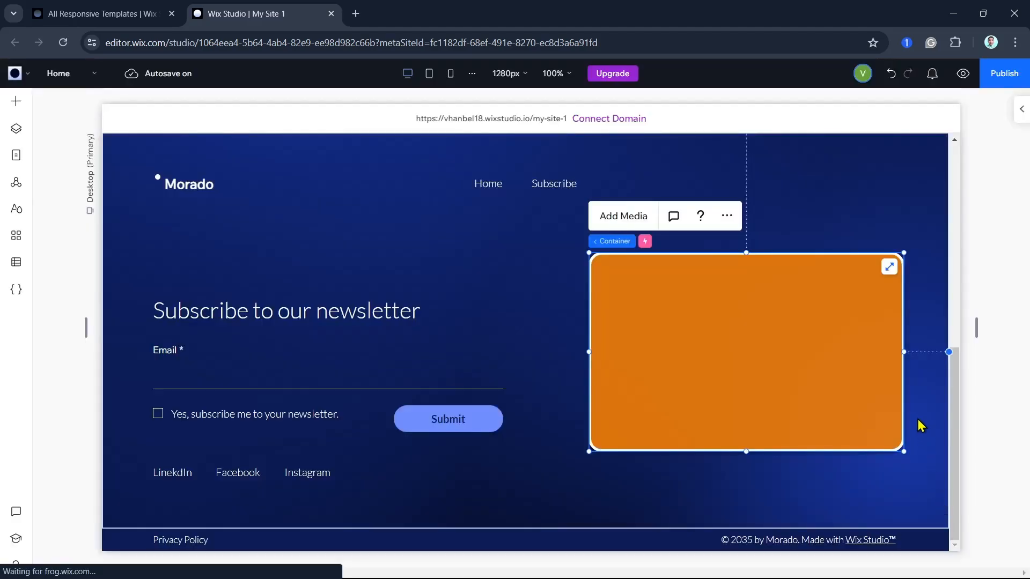
# Inspect the photo-filled container beside the newsletter form, both deselected and selected, in the desktop layout
pyautogui.click(511, 312)
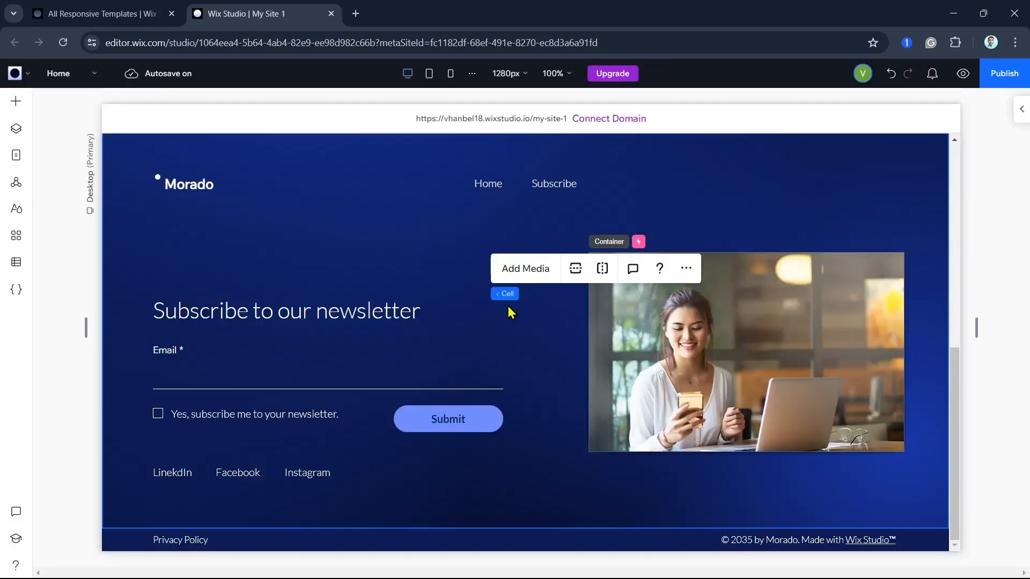
pyautogui.click(830, 514)
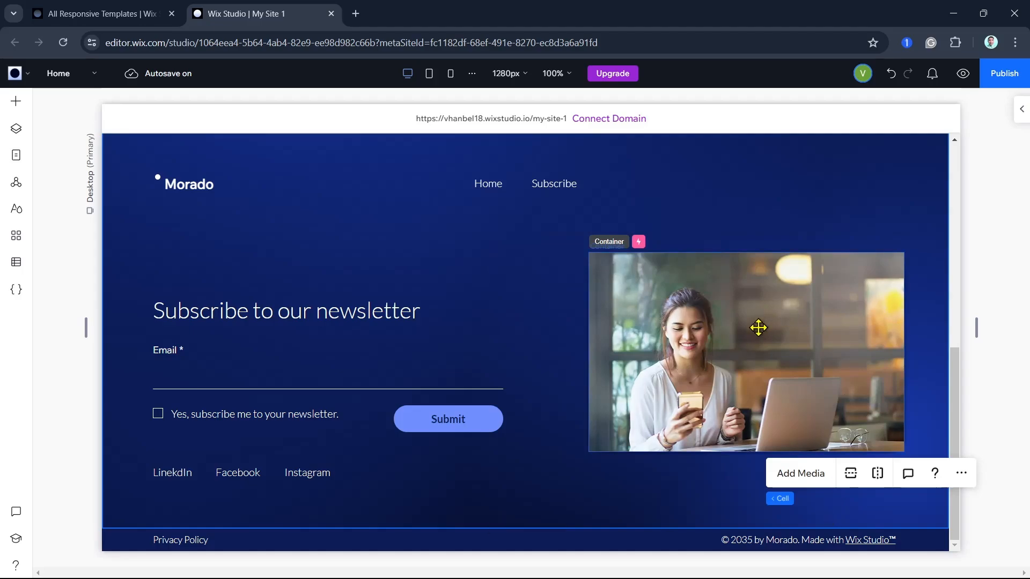
pyautogui.click(754, 377)
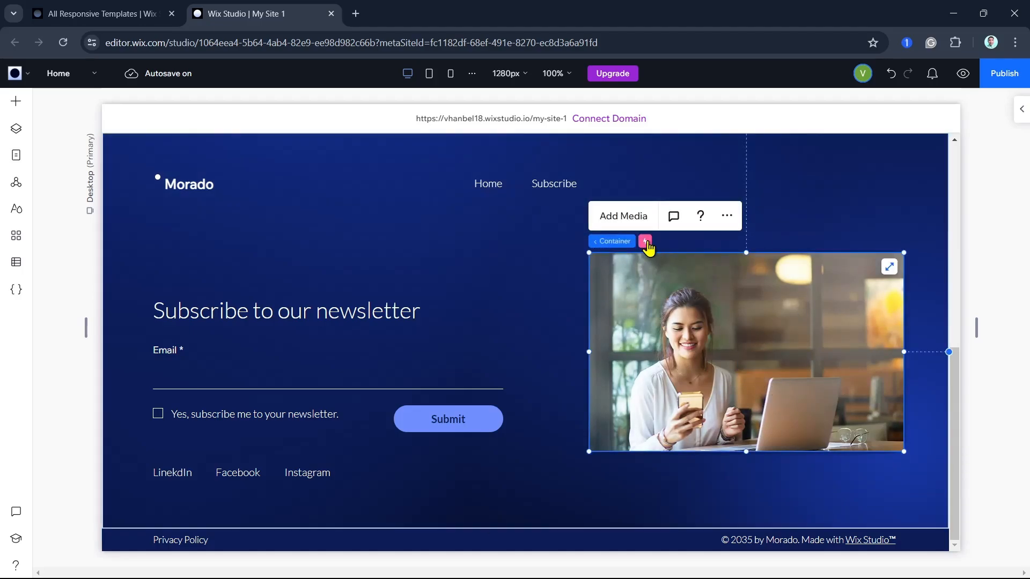
pyautogui.click(700, 228)
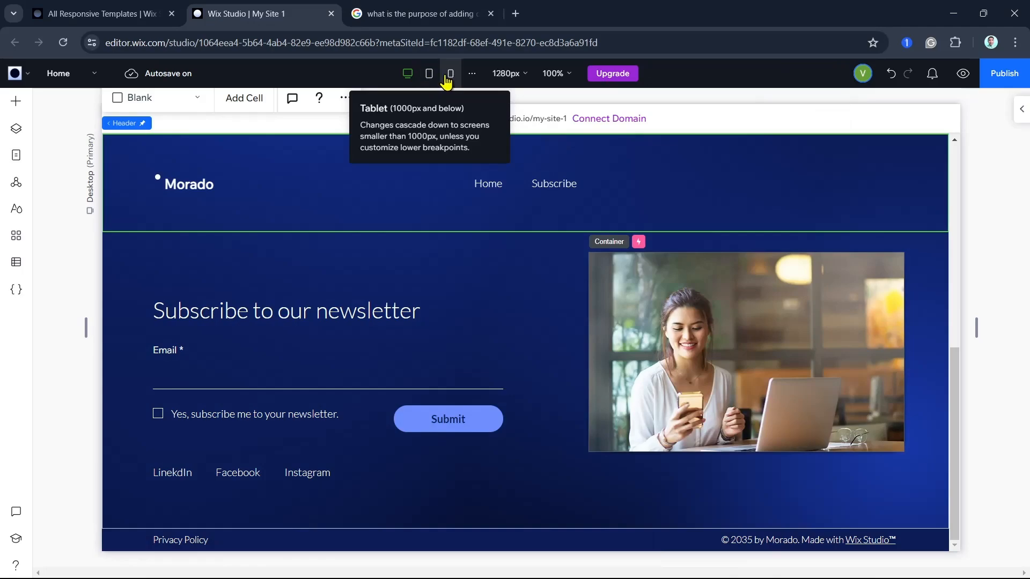
# Check how the photo container looks at the tablet and mobile breakpoints, and return to the desktop layout
pyautogui.click(430, 75)
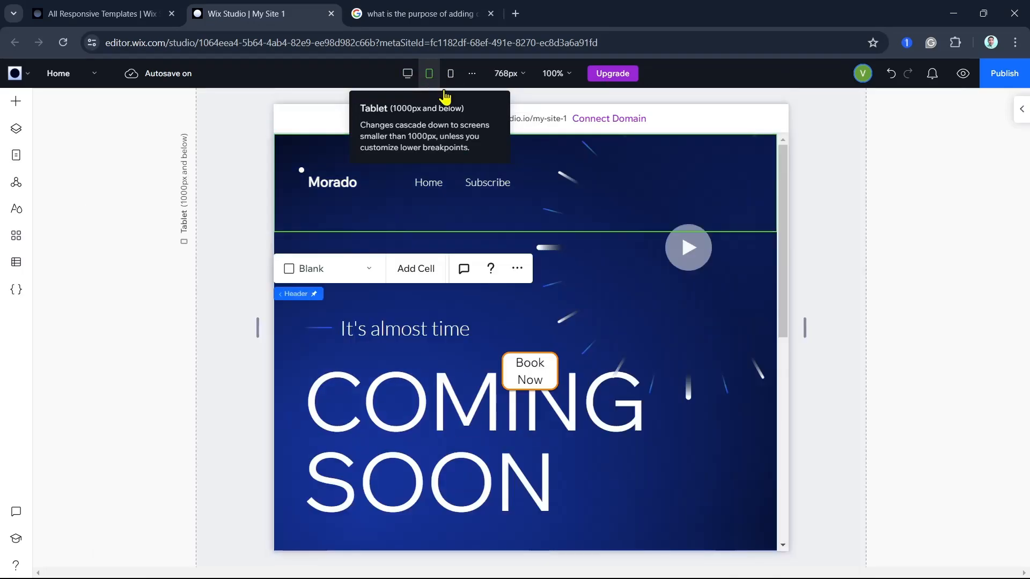
pyautogui.click(674, 277)
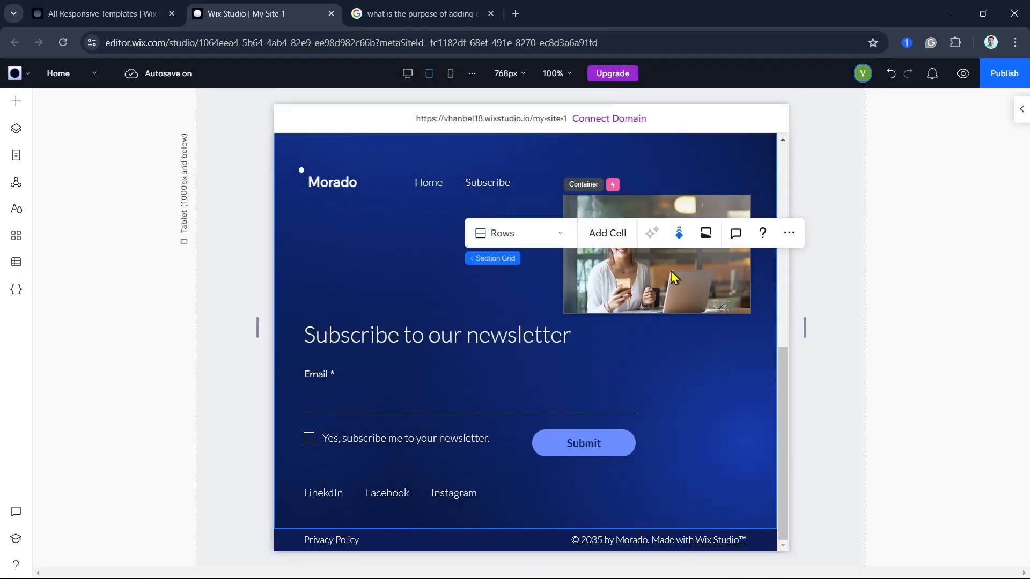
pyautogui.click(676, 279)
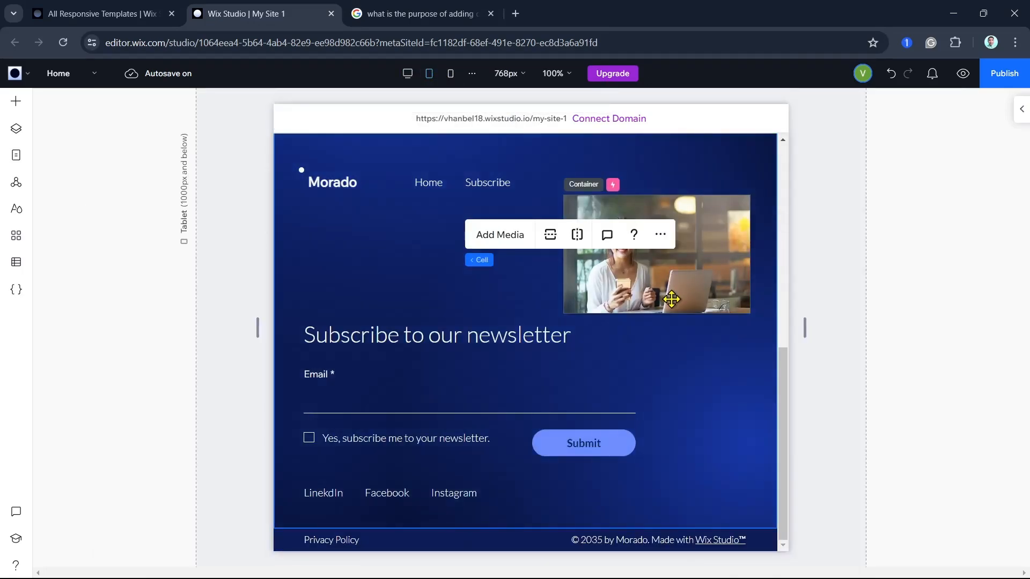
pyautogui.click(450, 73)
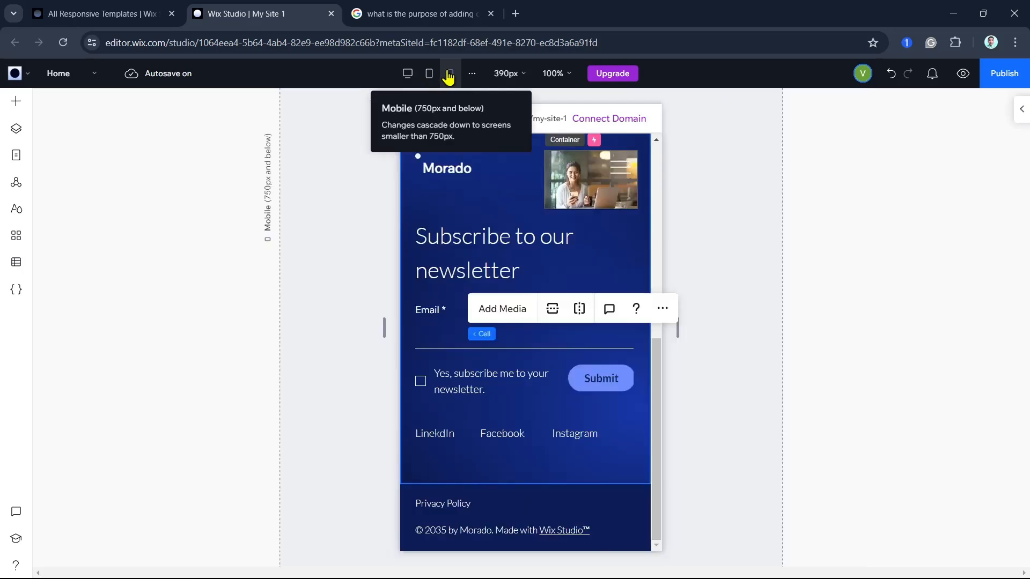
pyautogui.click(407, 73)
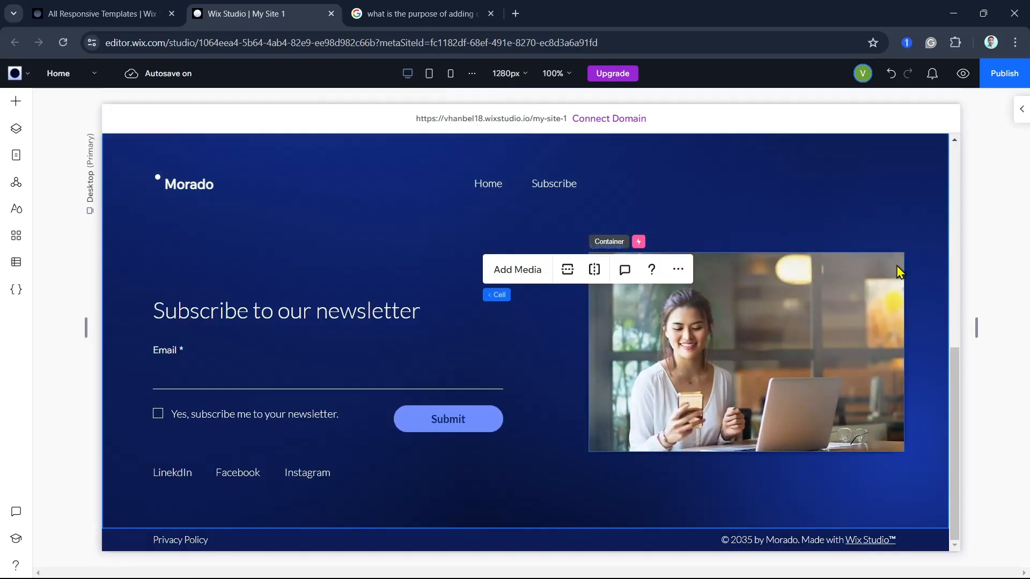